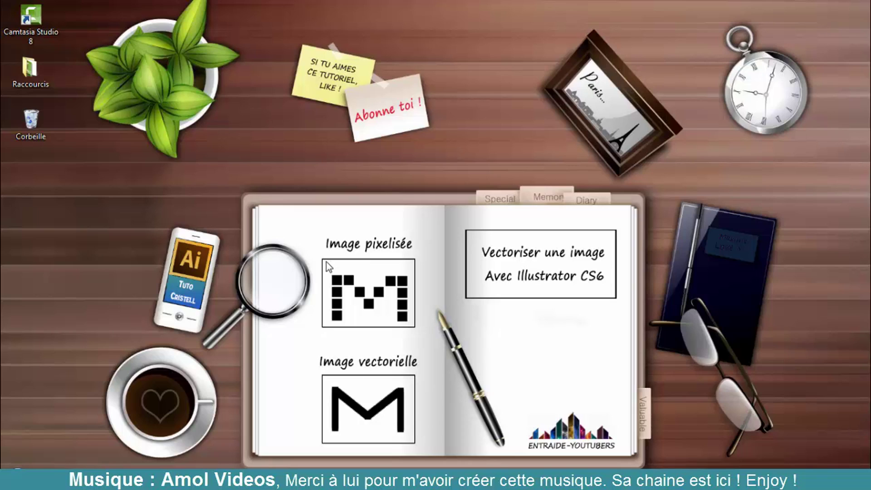
drag(321, 259, 416, 332)
drag(322, 375, 414, 443)
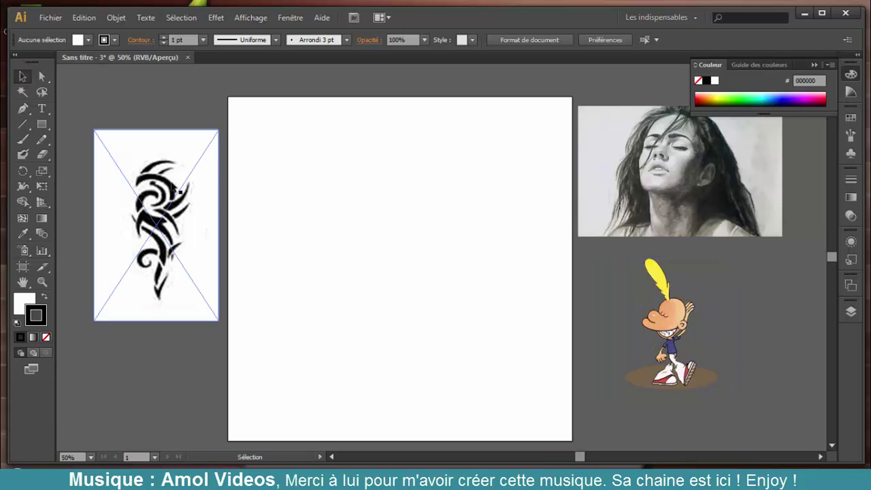
Step: Move the tribal tattoo image from the pasteboard onto the upper left area of the artboard
drag(167, 182, 324, 161)
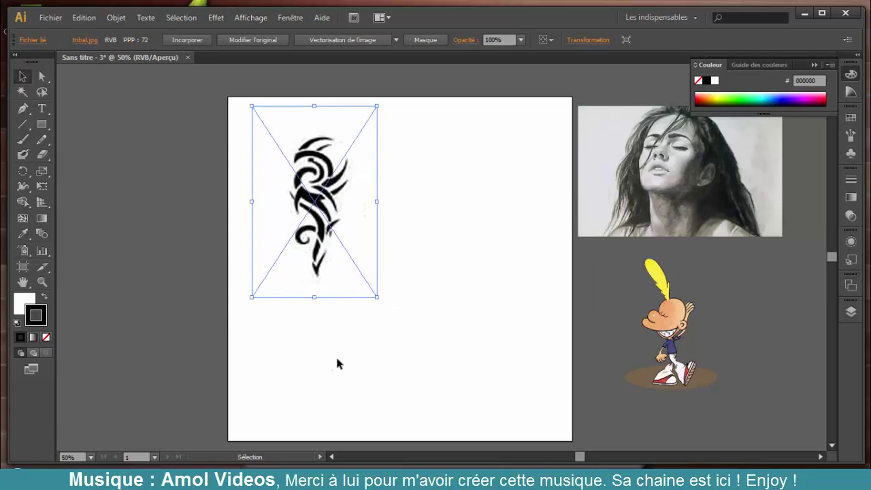
Step: Try enlarging the linked tribal image to about three times its size to examine its pixelation, and undo the scaling
drag(376, 296, 648, 459)
scroll(492, 376, up, 5)
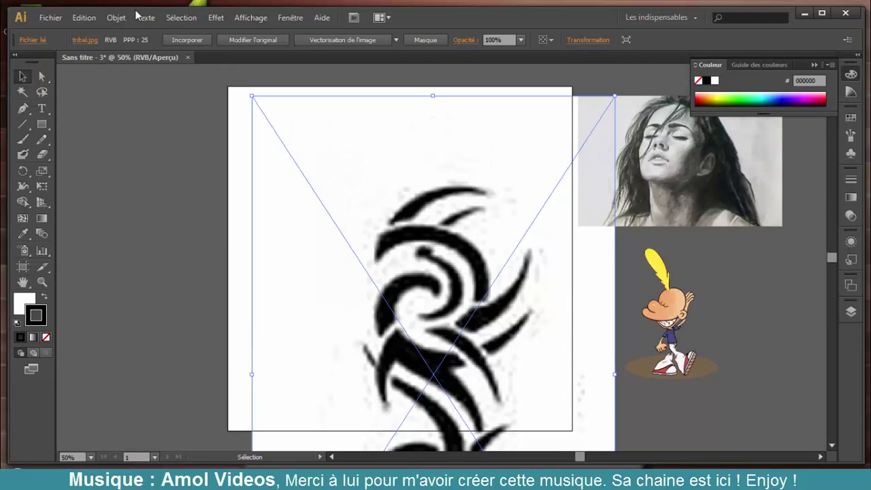
click(84, 17)
click(104, 33)
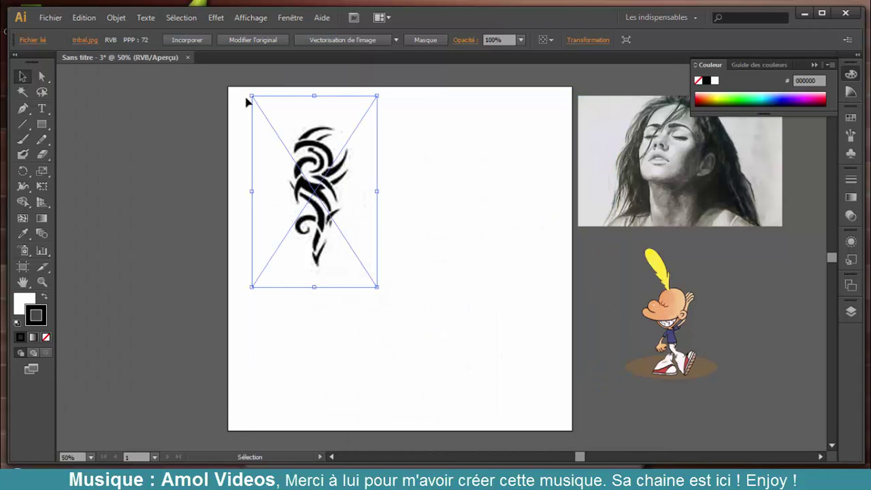
Step: Show the Image Trace (Vectorisation de l'image) settings and trace the tribal image with the Noir et blanc preset
click(293, 20)
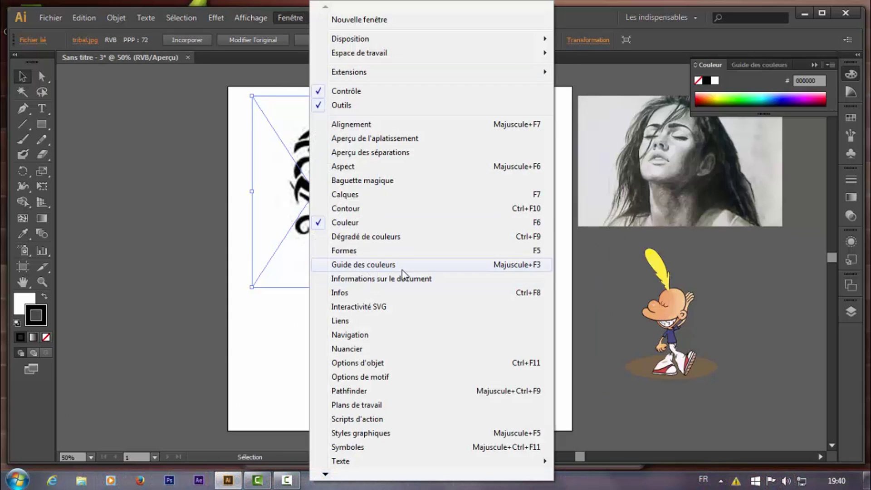
mouse_move(329, 476)
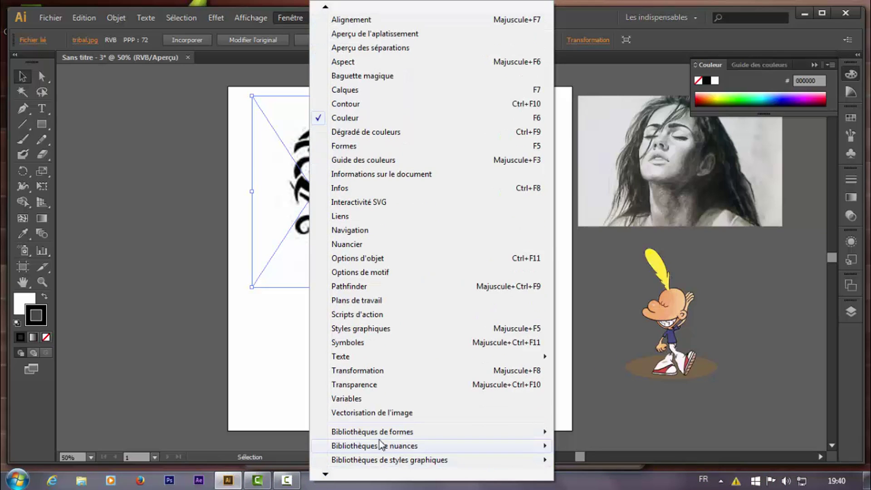
click(430, 418)
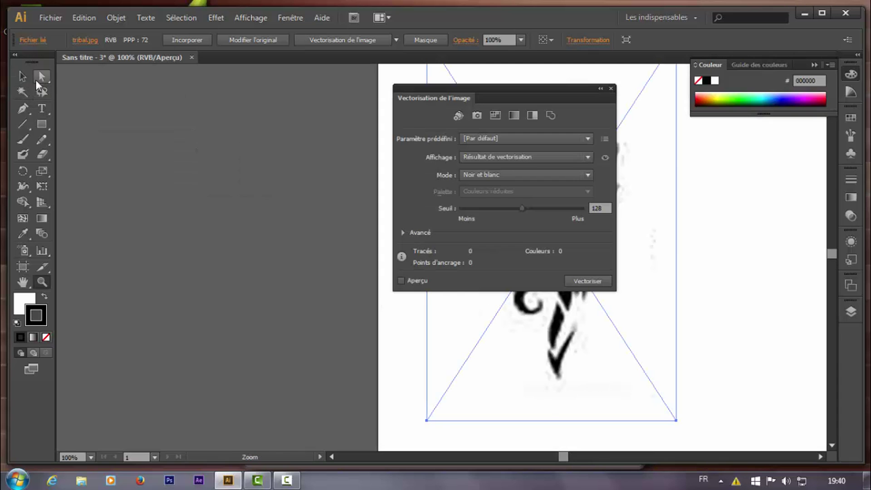
click(24, 76)
drag(554, 93, 349, 109)
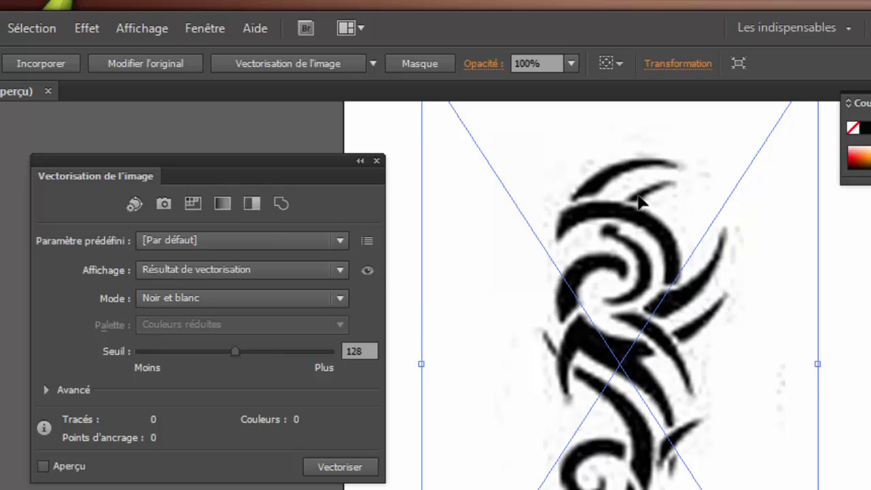
drag(638, 196, 637, 234)
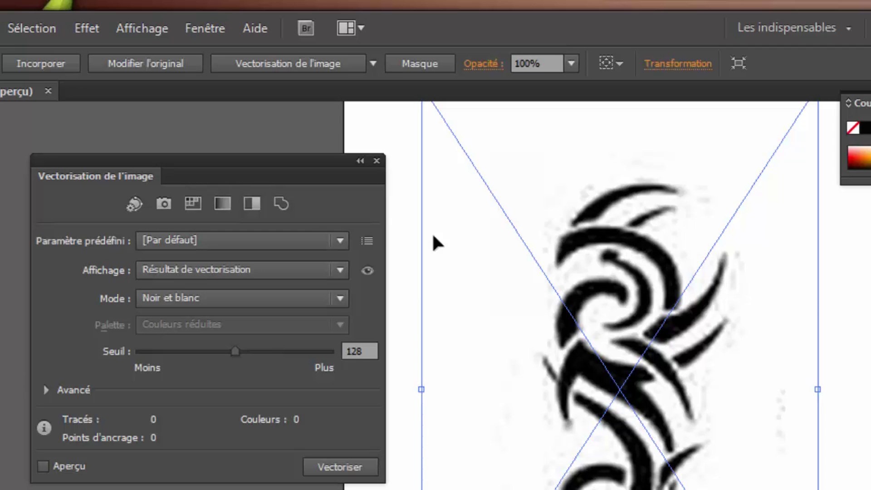
click(252, 205)
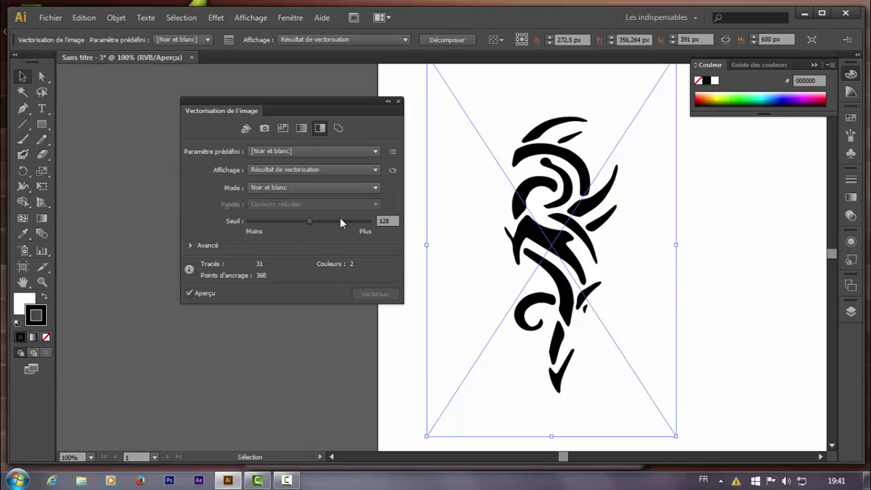
Step: Compare the tribal tracing with its source image, and lower the trace threshold (Seuil) slightly
click(393, 172)
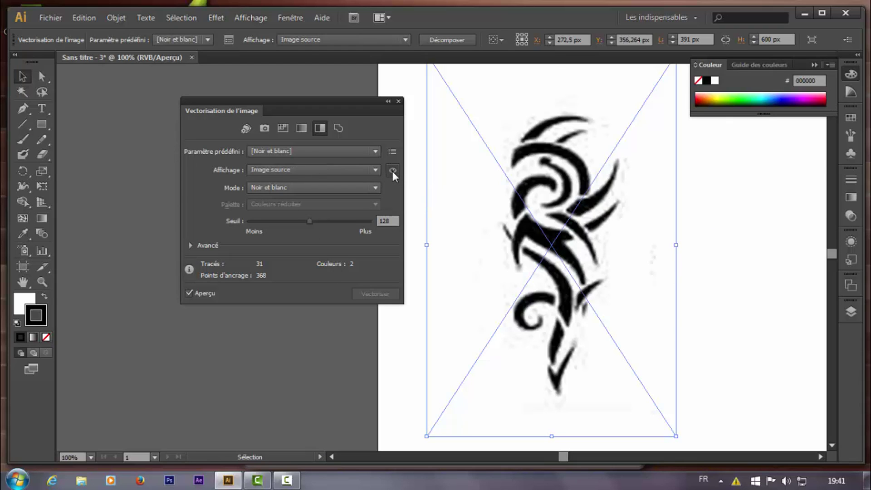
drag(393, 173, 393, 173)
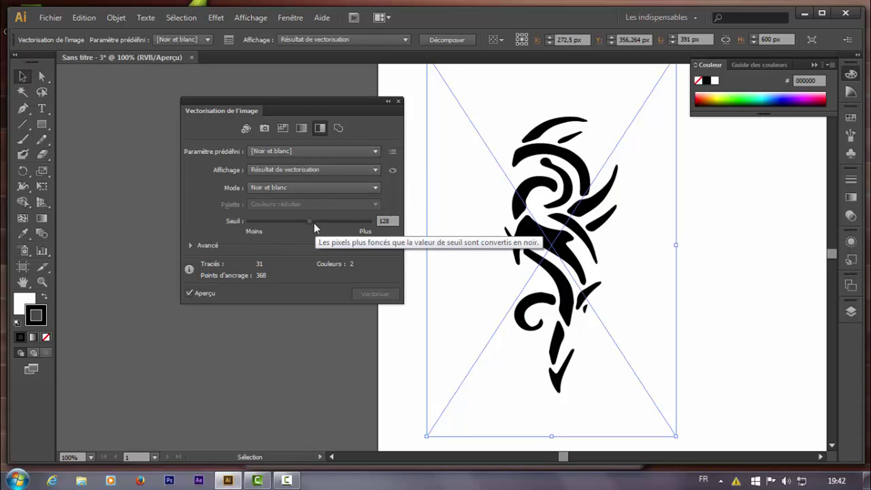
mouse_move(315, 226)
mouse_down()
mouse_move(268, 227)
mouse_move(335, 222)
mouse_move(356, 235)
mouse_move(300, 222)
mouse_up()
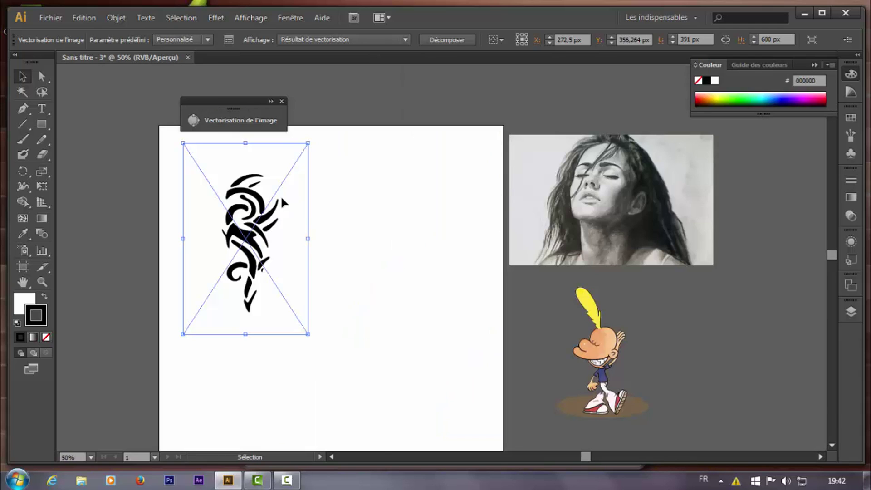
Step: Try enlarging the traced tribal to about 1444 × 2216 px to examine its edges, and undo the scaling
scroll(320, 234, down, 3)
scroll(317, 233, up, 1)
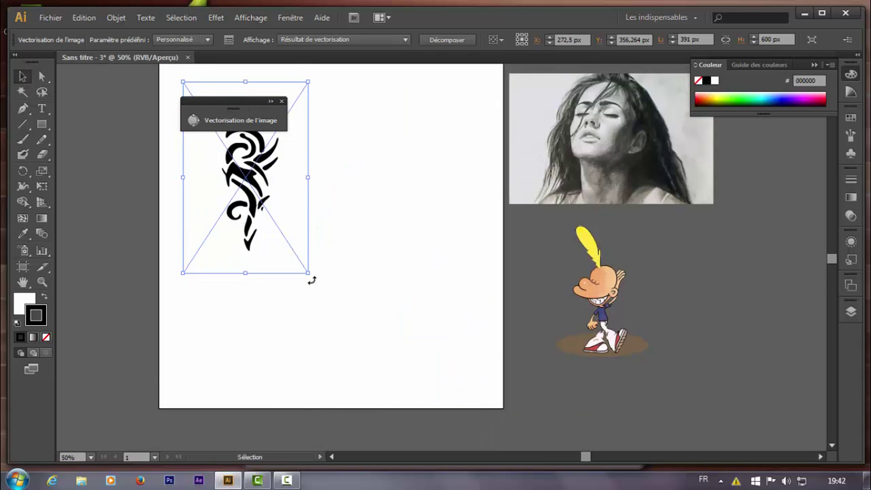
mouse_move(308, 272)
mouse_down()
mouse_move(516, 370)
mouse_move(644, 475)
mouse_up()
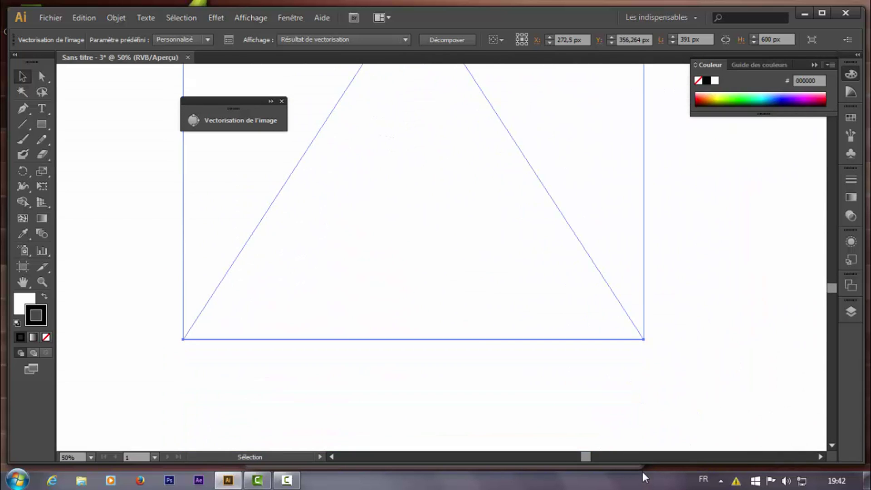
scroll(522, 356, up, 10)
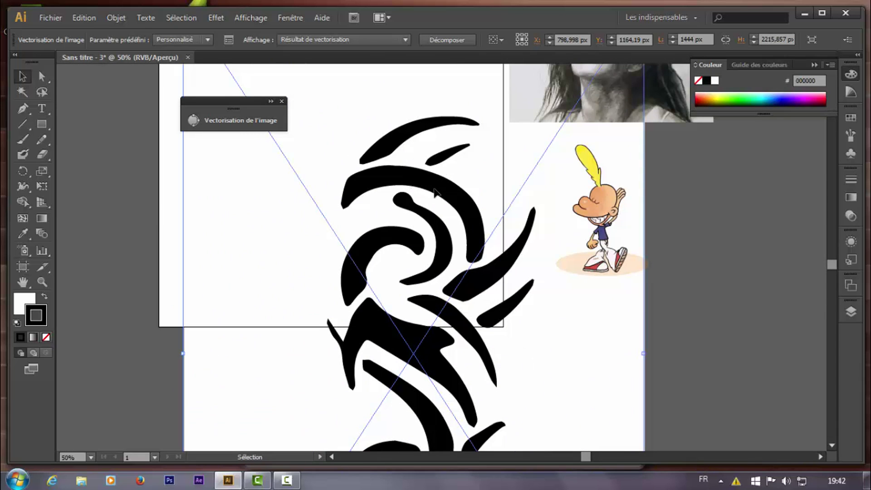
scroll(440, 206, down, 4)
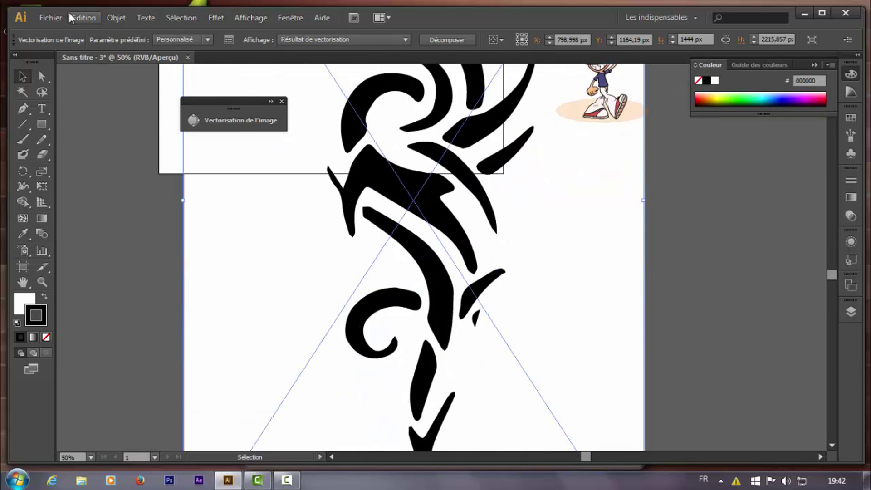
click(84, 18)
click(104, 32)
scroll(399, 235, up, 3)
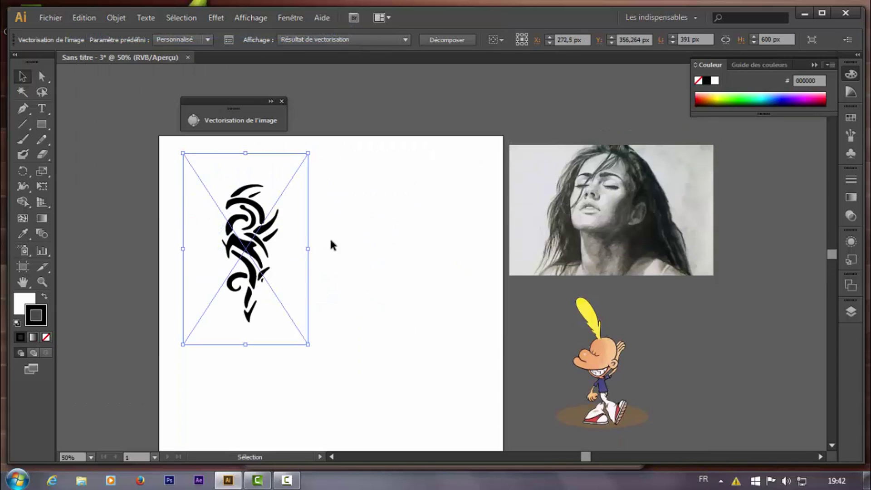
Step: Try shrinking the traced tribal to about 17 × 27 px to examine its edges up close, and undo the scaling
mouse_move(308, 345)
mouse_down()
mouse_move(249, 272)
mouse_move(192, 164)
mouse_up()
click(41, 282)
click(185, 157)
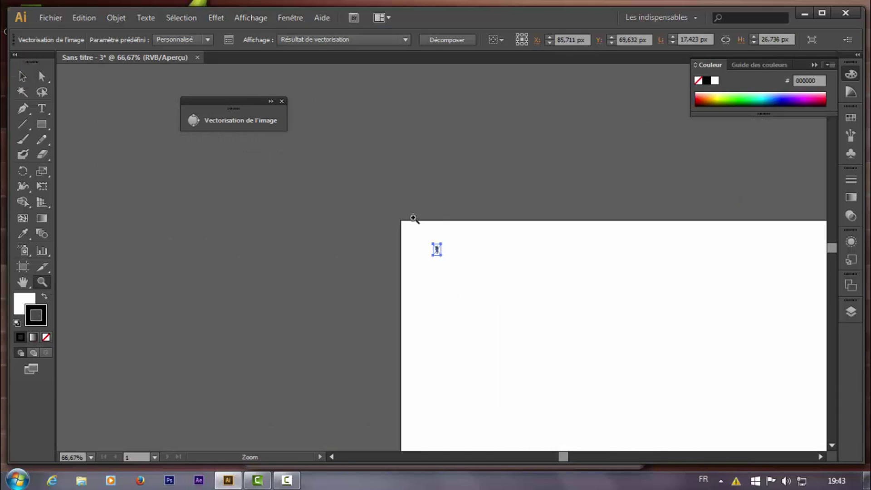
click(439, 251)
click(433, 249)
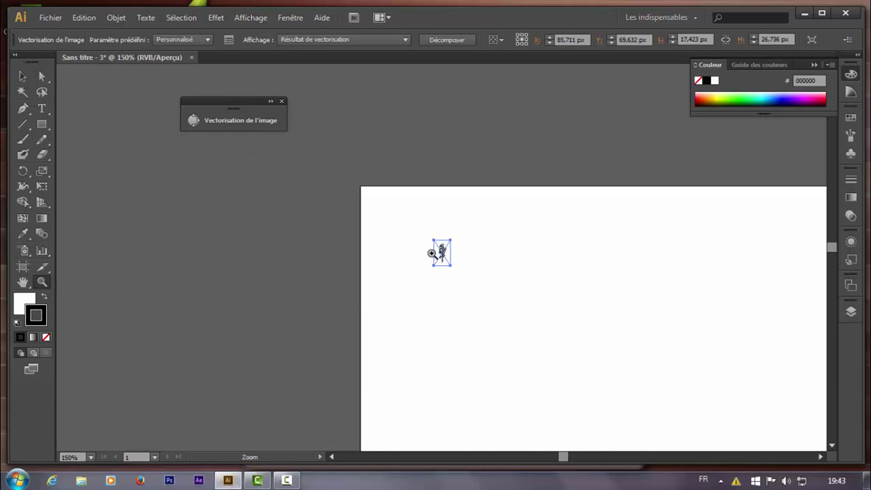
click(443, 253)
click(466, 264)
click(396, 221)
click(445, 281)
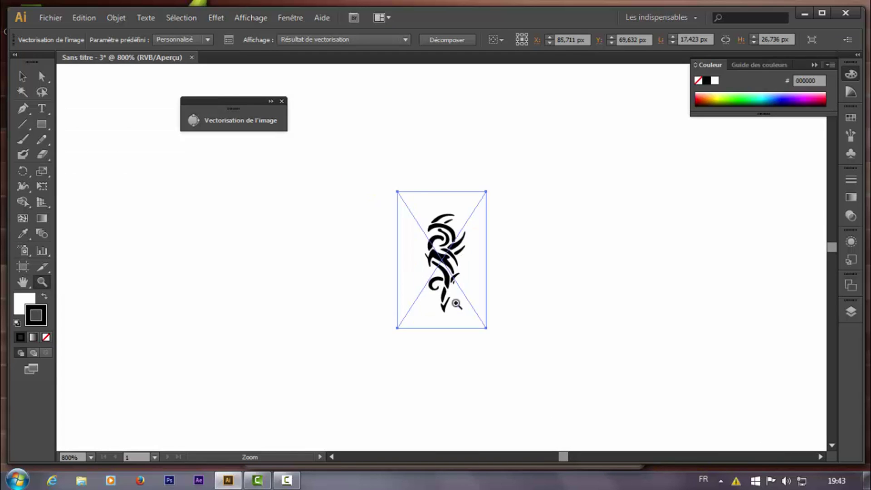
click(462, 274)
click(442, 239)
click(459, 276)
click(440, 261)
click(423, 246)
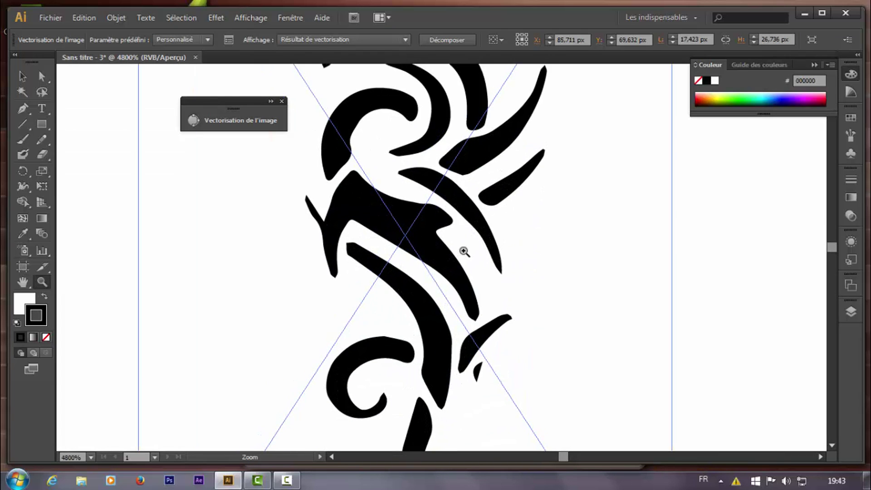
scroll(463, 251, up, 2)
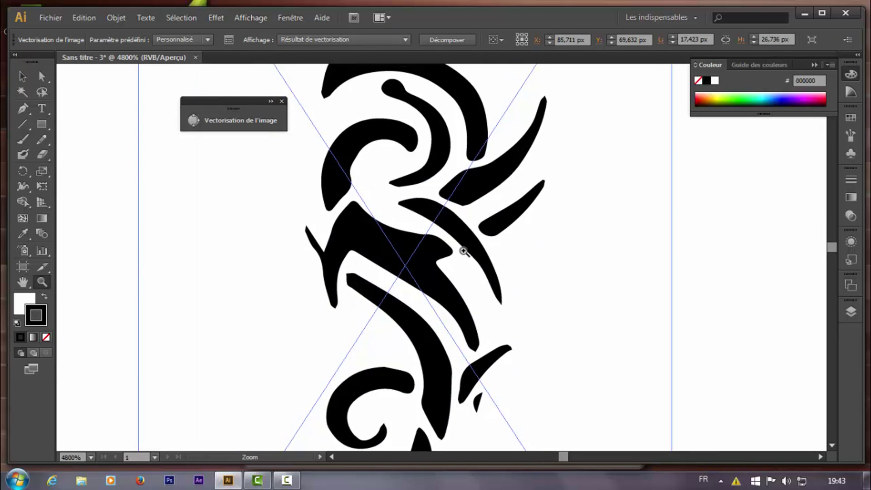
scroll(561, 300, down, 8)
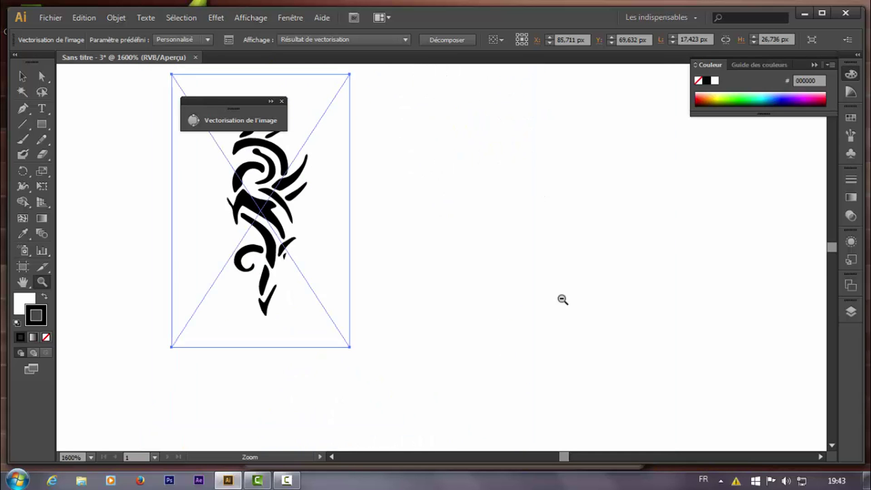
scroll(563, 299, down, 6)
click(84, 18)
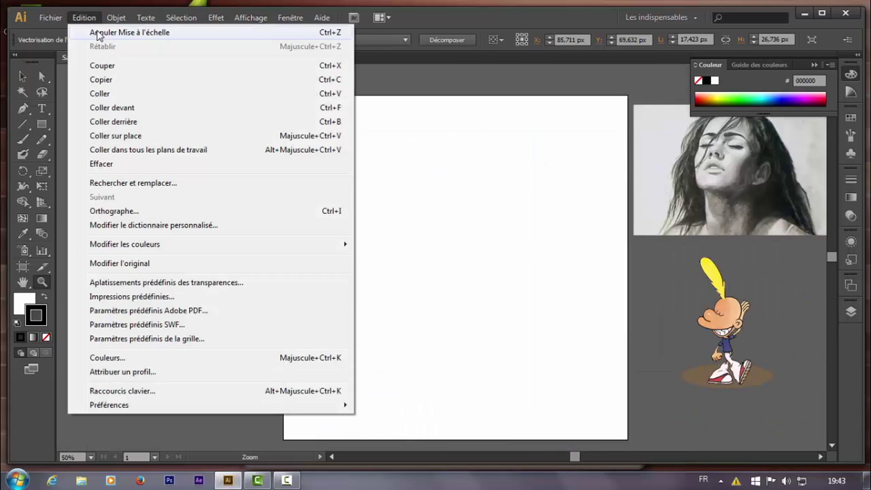
click(109, 32)
Step: Move the traced tribal off the artboard to its left and bring the portrait image onto the artboard
click(21, 78)
click(494, 371)
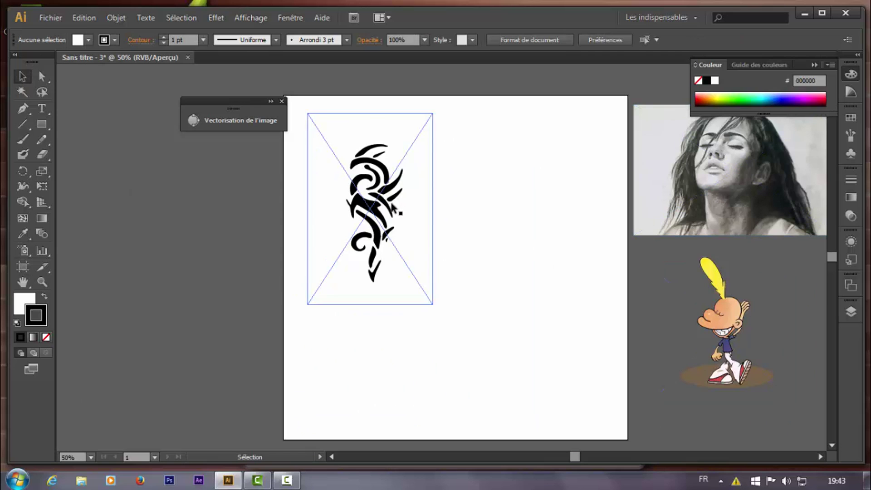
mouse_move(340, 230)
mouse_down()
mouse_move(270, 283)
mouse_move(160, 289)
mouse_up()
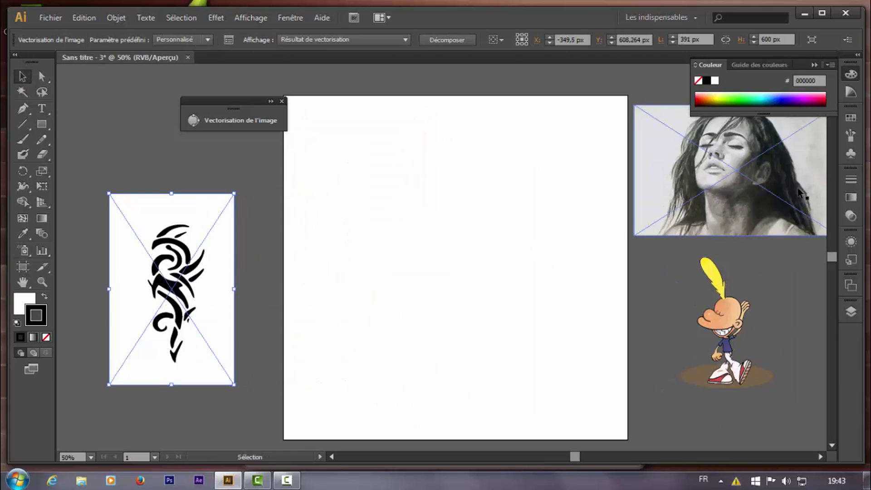
drag(791, 192, 493, 215)
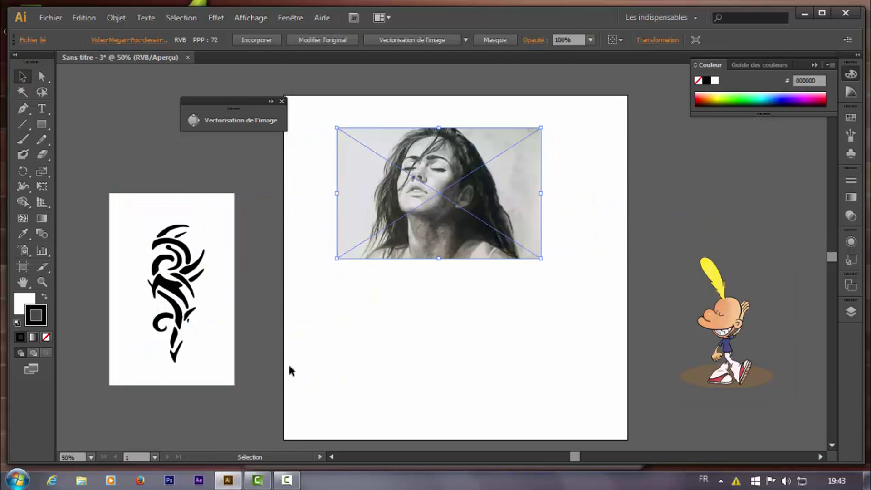
Step: Shift the portrait image slightly to the left on the artboard
click(36, 285)
click(469, 217)
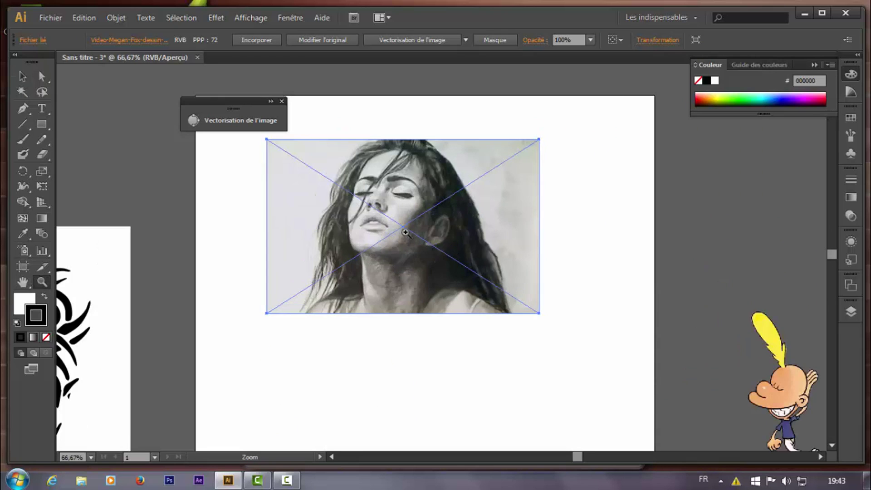
click(406, 233)
click(492, 258)
alt+click(501, 338)
scroll(522, 359, down, 1)
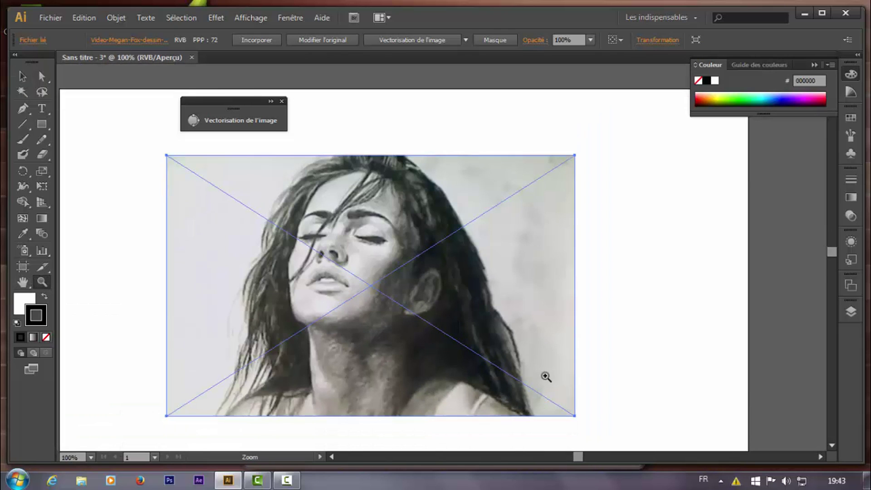
drag(578, 456, 581, 457)
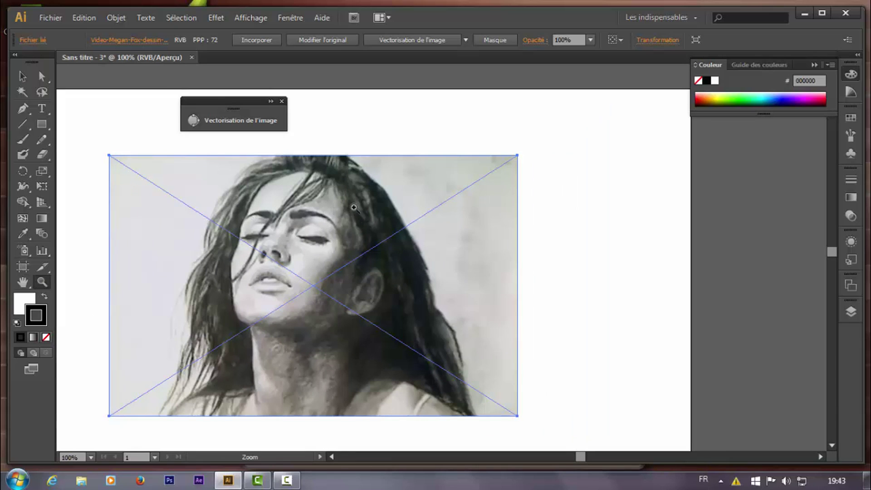
key(v)
drag(315, 194, 274, 190)
Step: Trace the portrait image with the Niveaux de gris preset and reveal the advanced (Avancé) tracing options
click(271, 102)
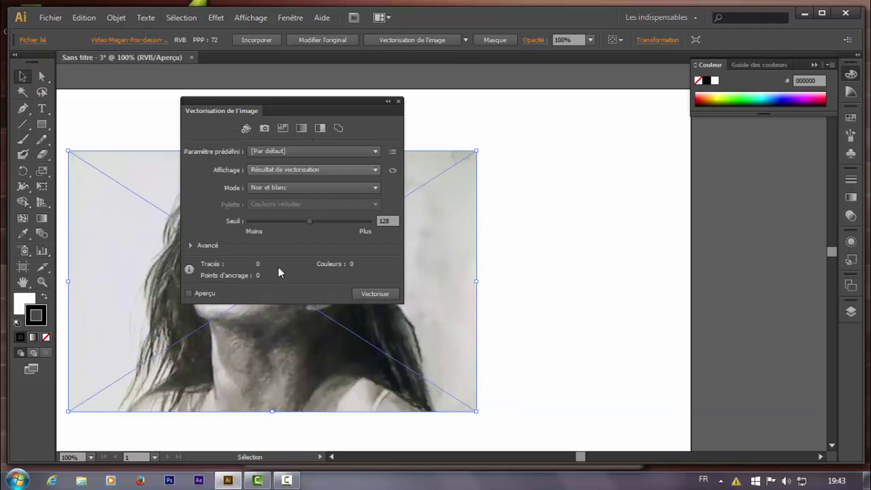
drag(288, 113, 609, 112)
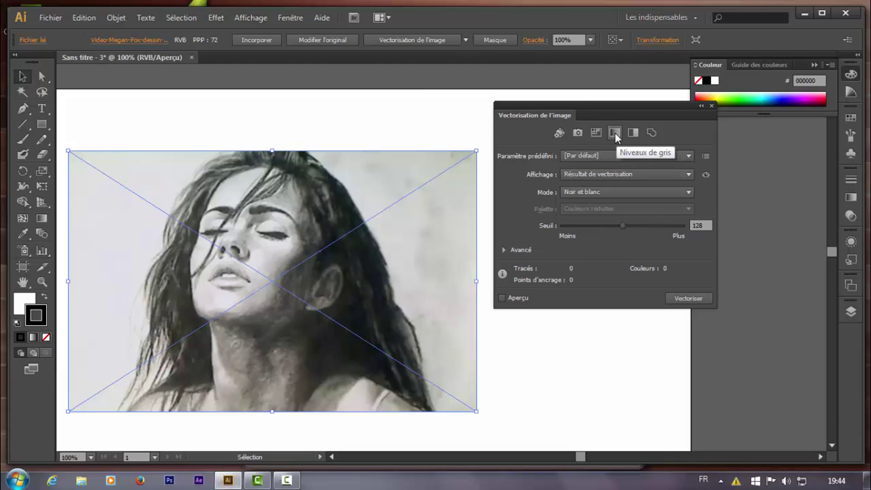
click(615, 132)
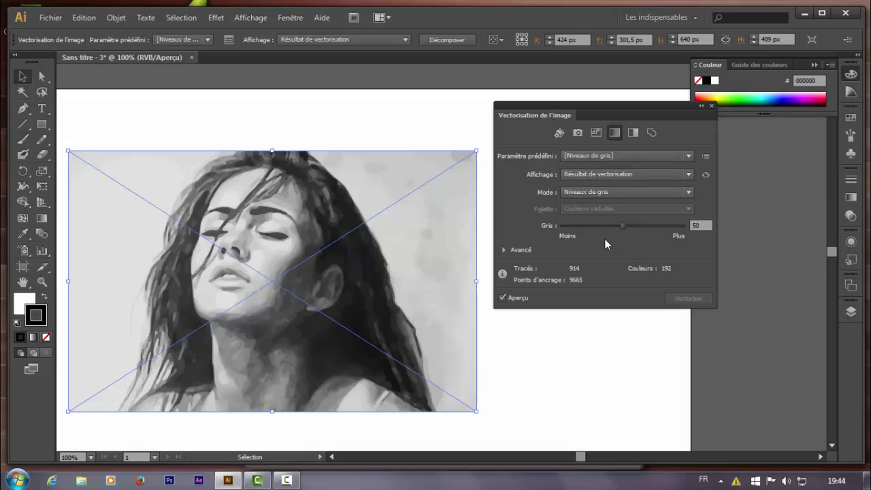
click(504, 250)
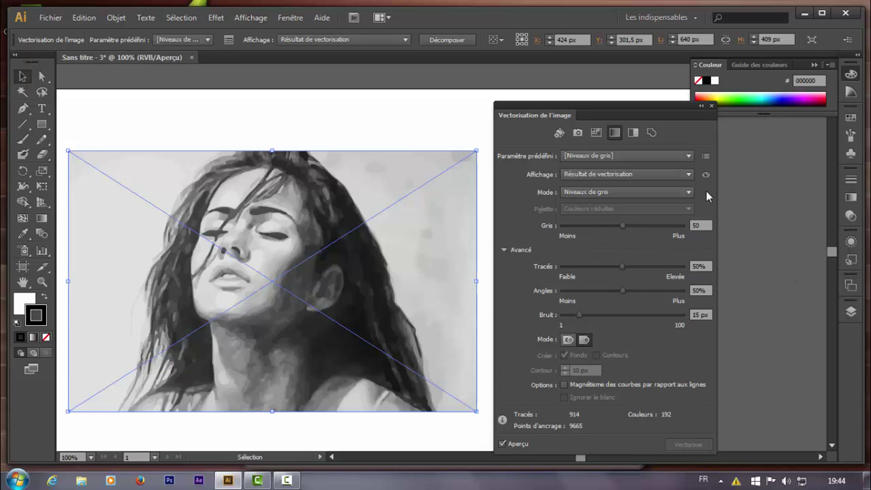
Step: Compare the portrait tracing with its source image and try the Gris level at 6 and at 99
click(706, 175)
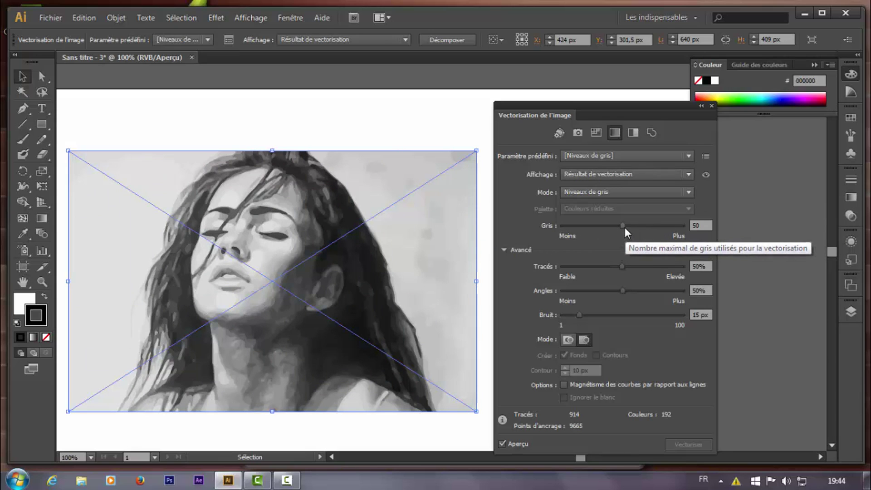
drag(625, 227, 573, 226)
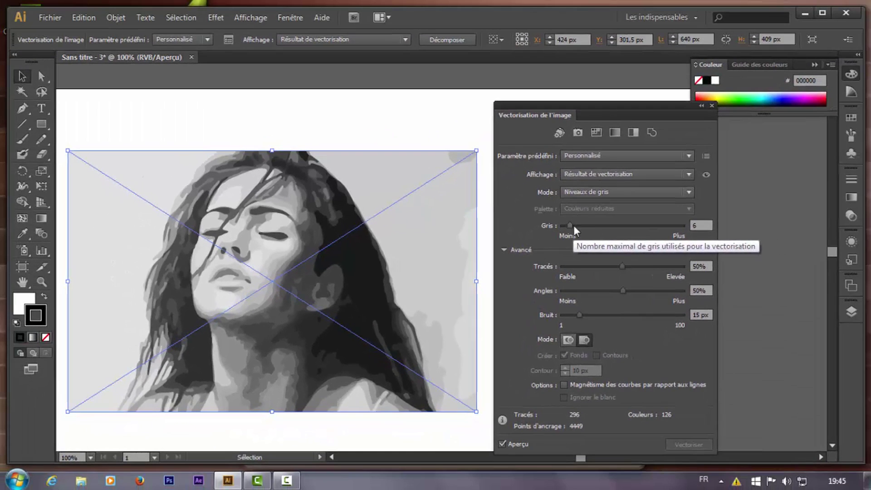
drag(657, 218, 760, 218)
drag(679, 230, 682, 230)
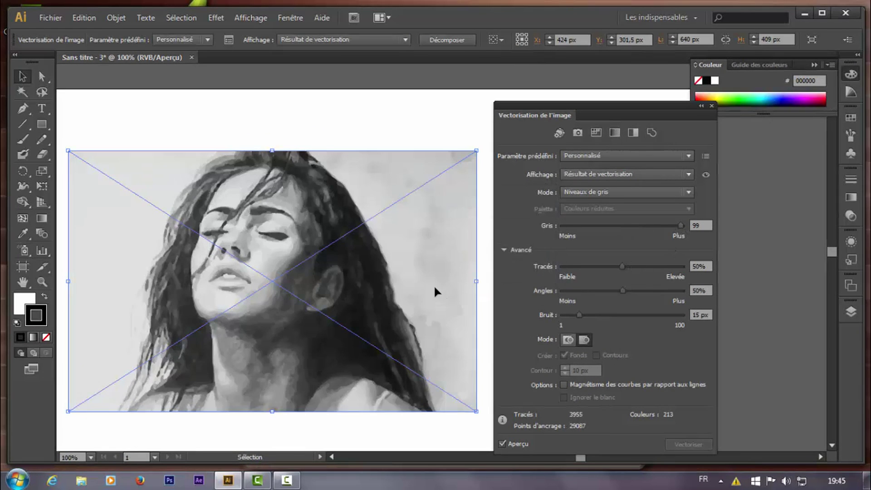
Step: Set the portrait tracing to 59 for Gris, 57% for Tracés and 51% for Angles, and compare it with the source image
drag(653, 223, 659, 229)
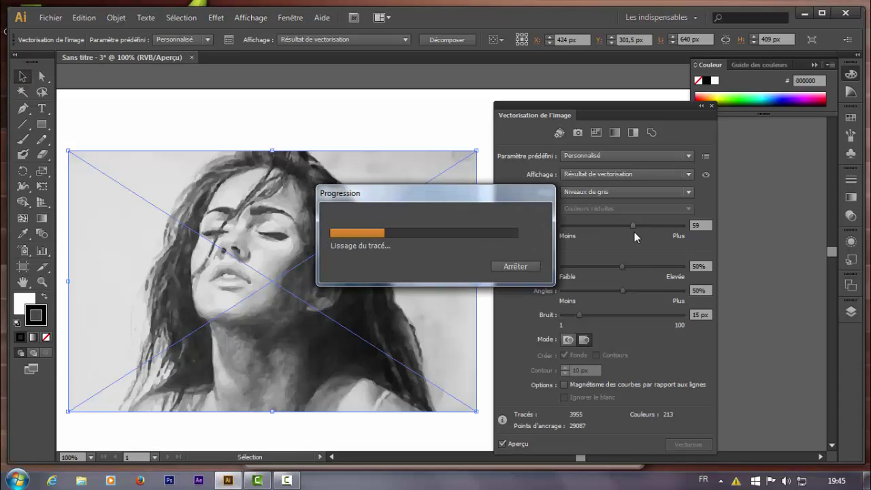
drag(622, 266, 574, 267)
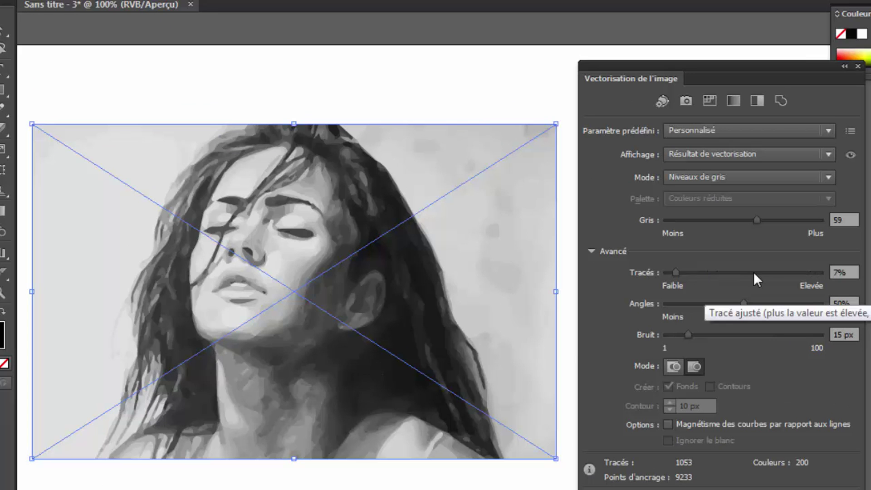
drag(754, 274, 797, 276)
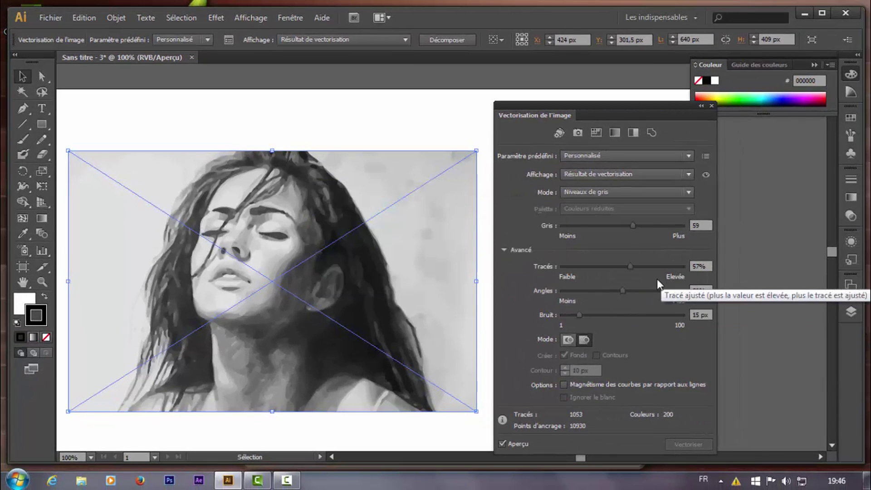
click(706, 176)
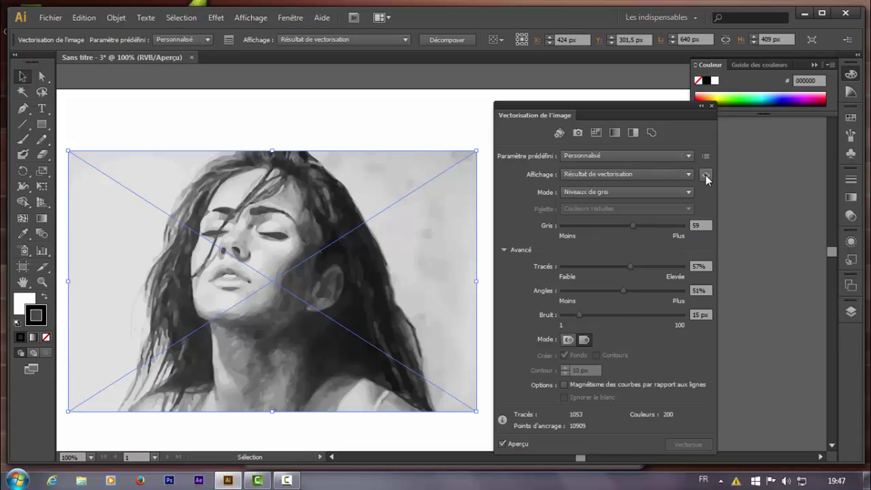
Step: Move the traced portrait off the artboard to its right and bring the cartoon character image onto the artboard
click(44, 284)
scroll(420, 319, down, 3)
scroll(472, 272, up, 1)
scroll(391, 300, down, 1)
scroll(485, 252, down, 1)
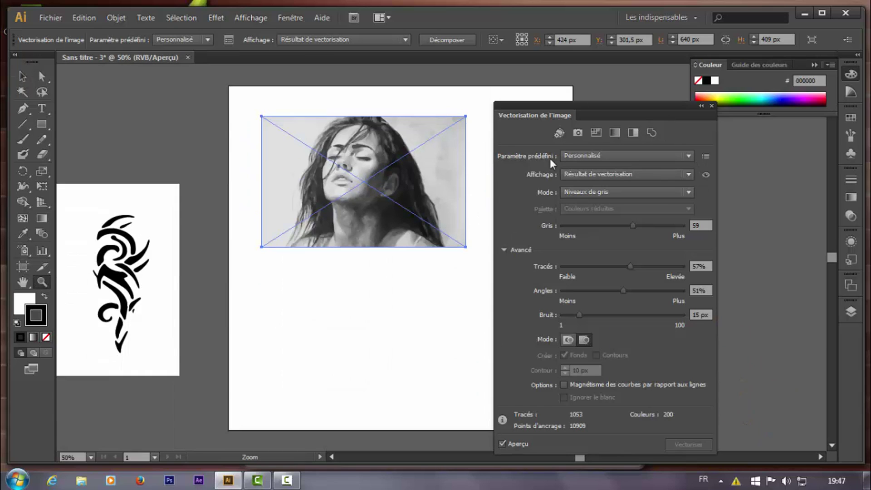
click(22, 76)
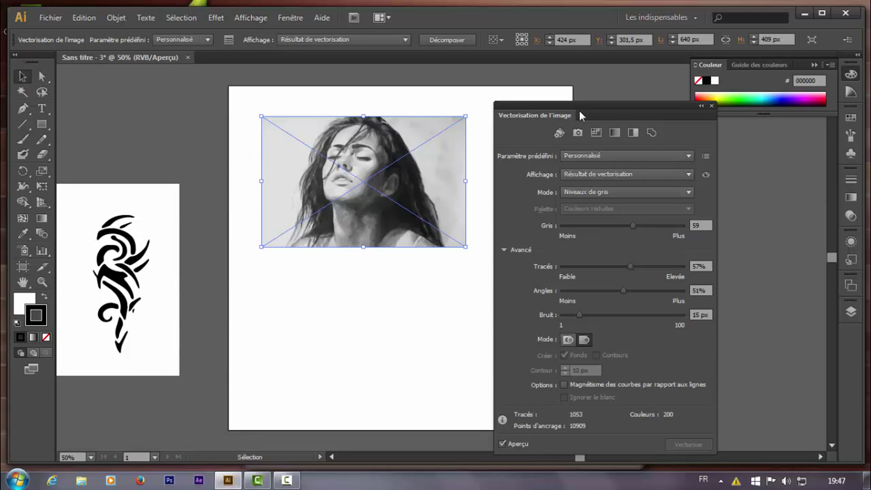
drag(580, 112, 707, 112)
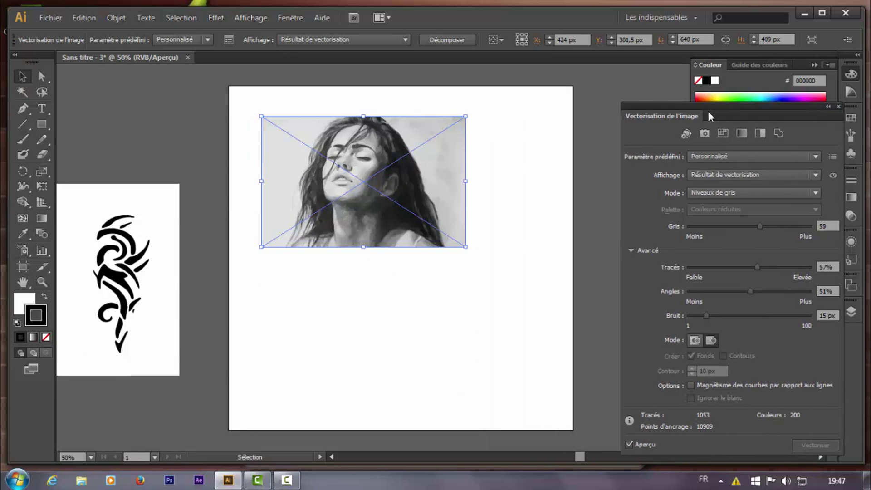
click(829, 113)
drag(339, 150, 715, 156)
drag(652, 331, 334, 224)
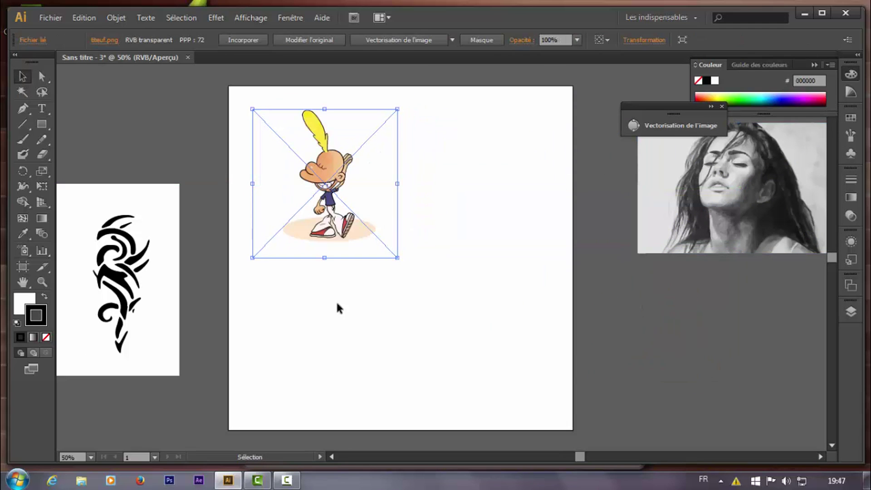
Step: Trace the cartoon character image with the Couleur peu intense preset
click(42, 282)
click(336, 195)
click(394, 267)
click(395, 268)
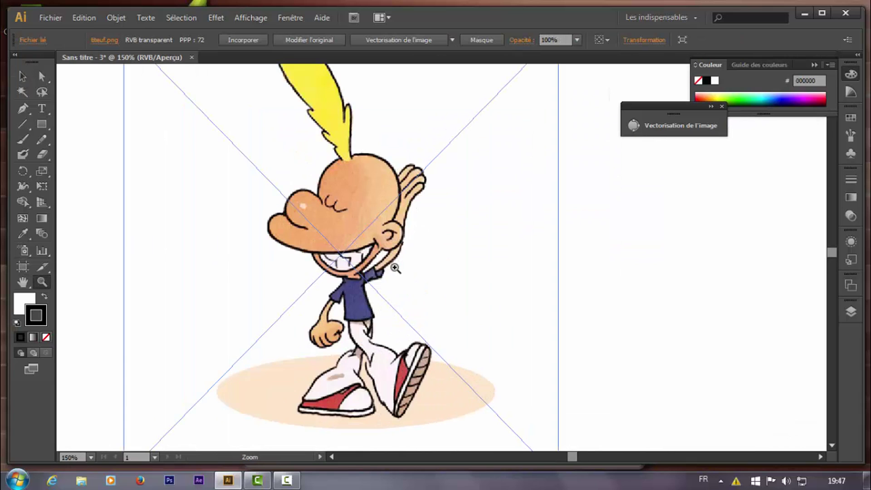
scroll(554, 190, up, 1)
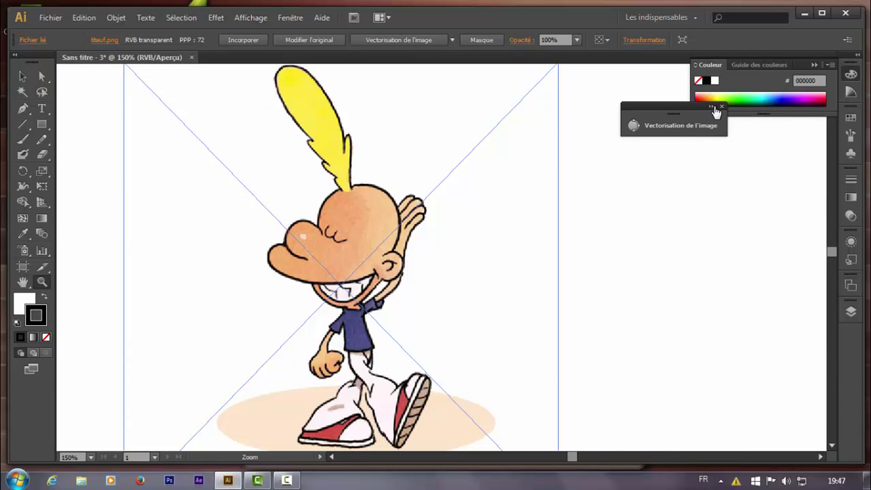
click(712, 108)
click(22, 76)
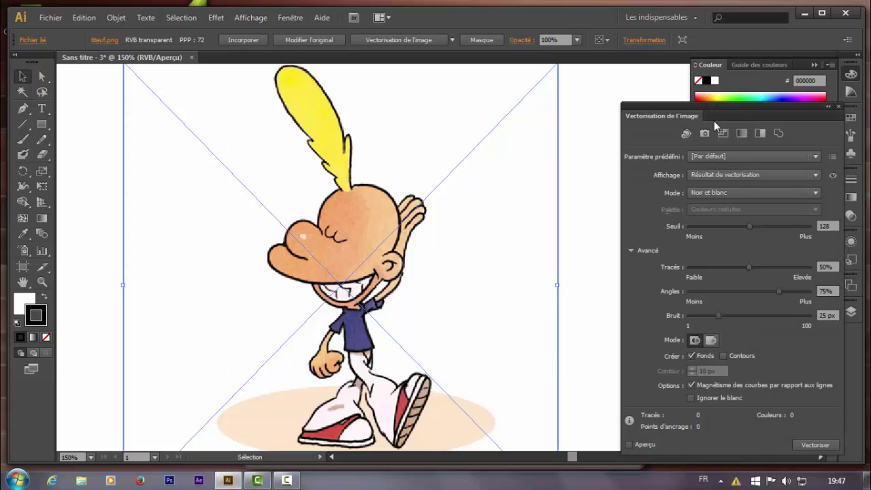
drag(747, 118, 704, 108)
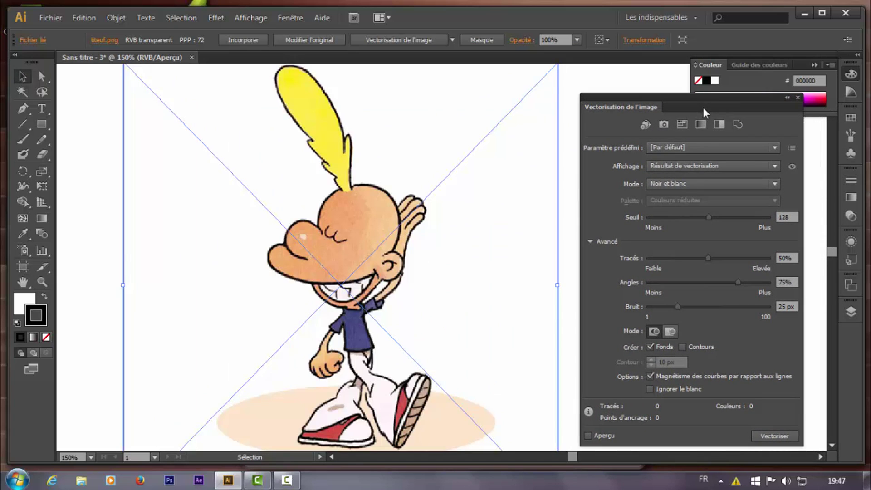
click(683, 124)
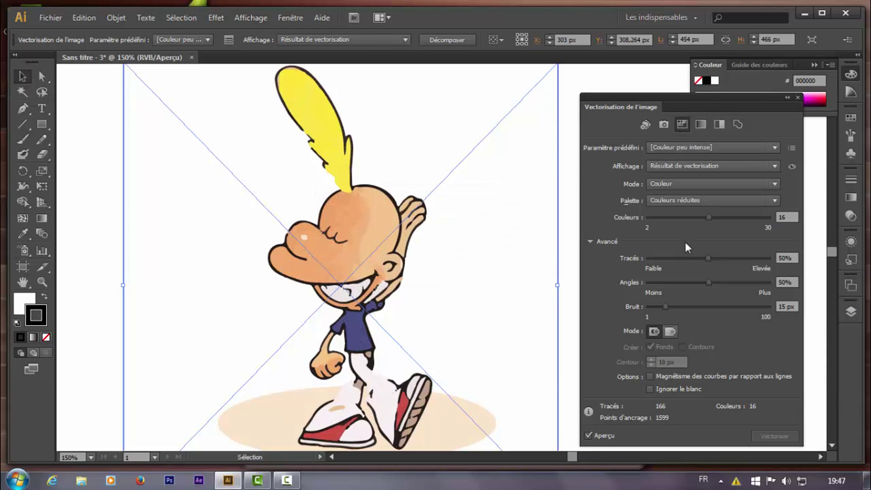
Step: Compare the cartoon tracing with its source, and set it to 28 colours and 63% Angles with white ignored
click(791, 166)
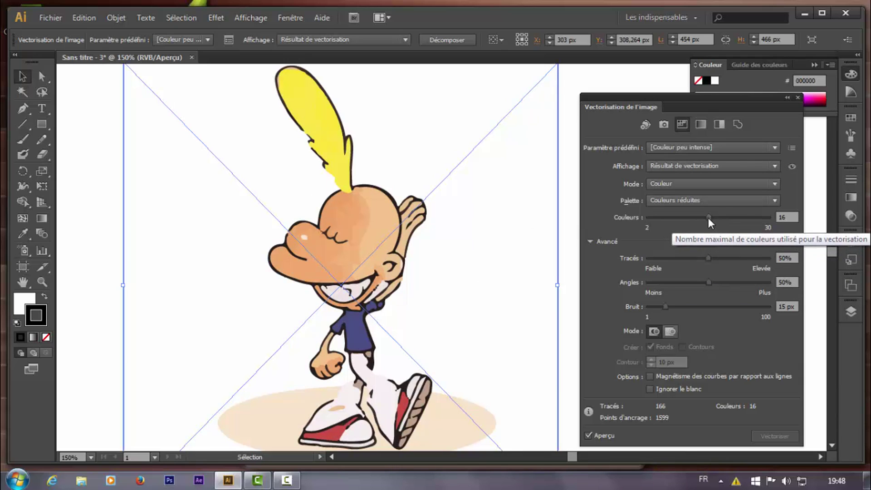
drag(709, 218, 760, 219)
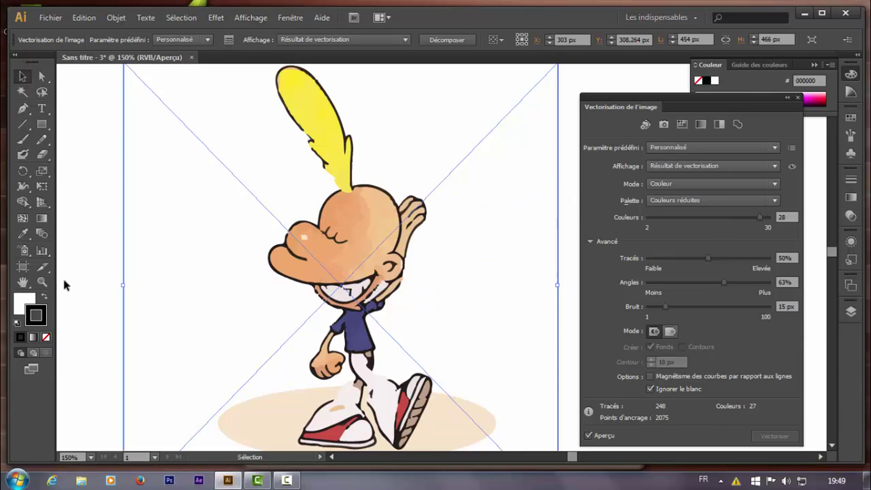
Step: Shift the traced cartoon across the artboard's left edge to check its background, and bring it back onto the artboard
click(42, 282)
alt+click(301, 293)
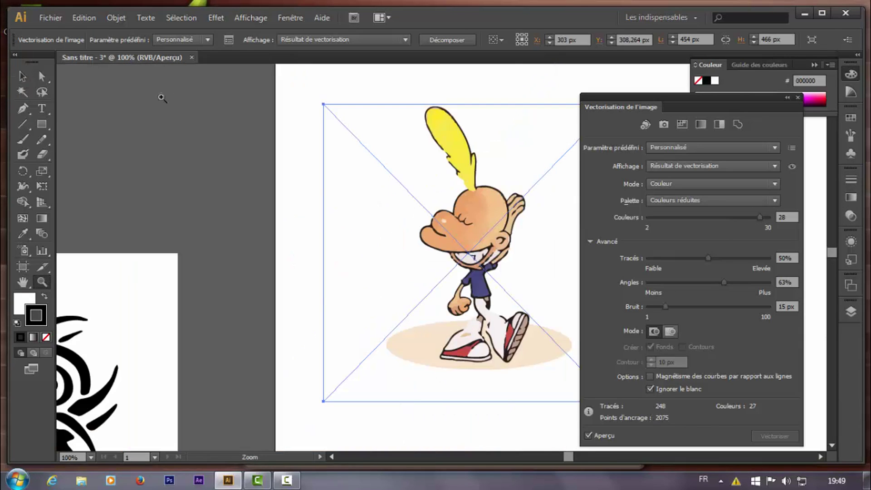
click(23, 76)
mouse_move(548, 250)
mouse_down()
mouse_move(411, 223)
mouse_move(331, 241)
mouse_move(304, 188)
mouse_up()
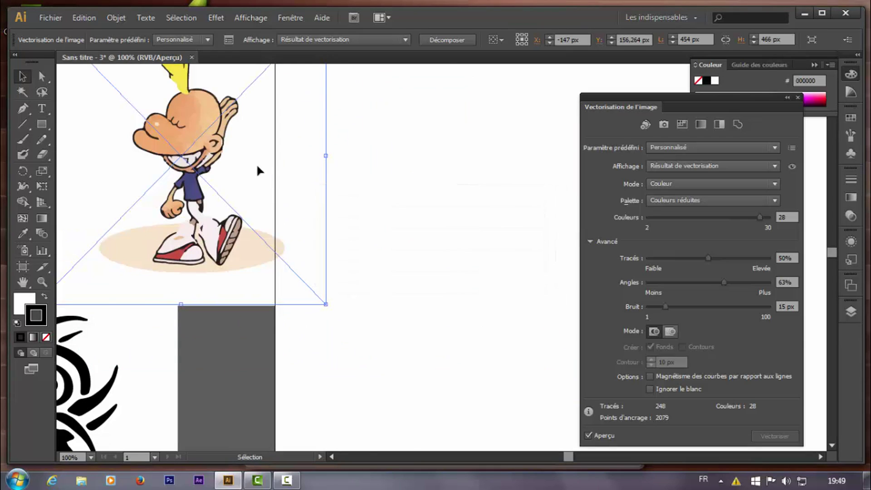
mouse_move(257, 170)
mouse_down()
mouse_move(503, 218)
mouse_move(503, 227)
mouse_up()
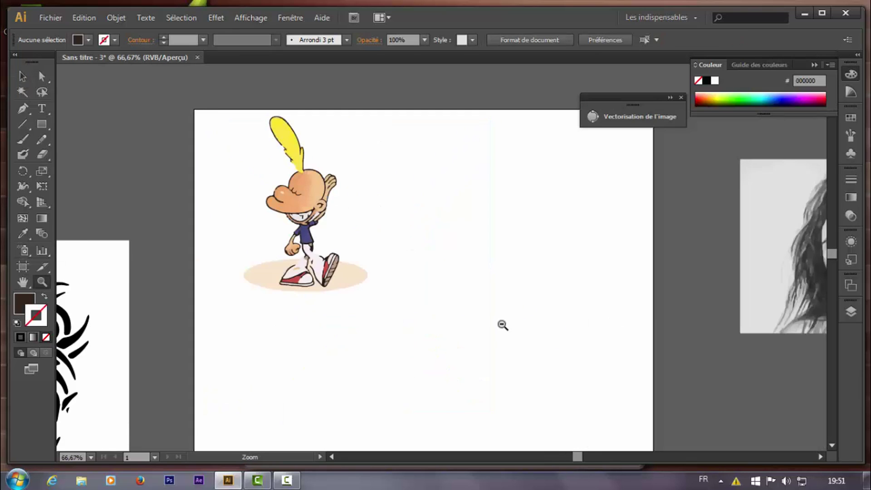
Step: Move the traced cartoon off the artboard below the portrait and bring the traced tribal design onto the artboard
ctrl+alt+click(416, 324)
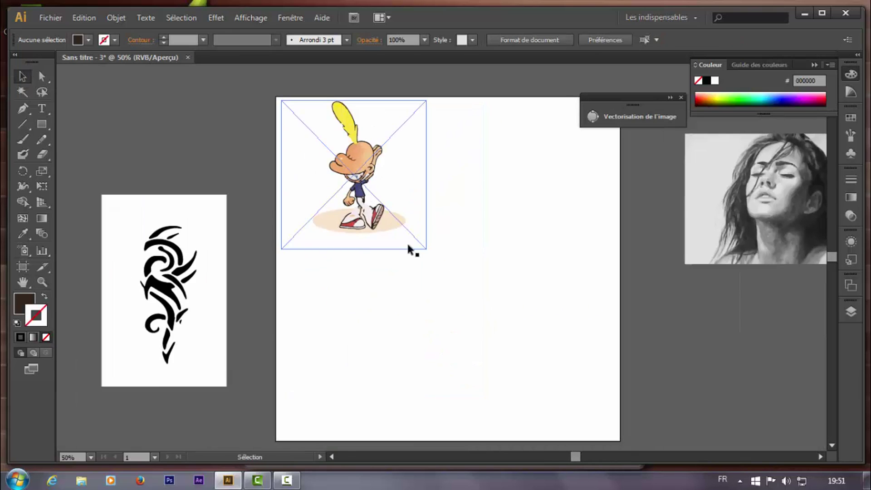
mouse_move(377, 169)
mouse_down()
mouse_move(428, 224)
mouse_move(647, 340)
mouse_move(737, 352)
mouse_up()
drag(156, 263, 349, 186)
Step: Expand (Décomposer) the traced tribal design into editable paths, with Objet and Fond both included
key(z)
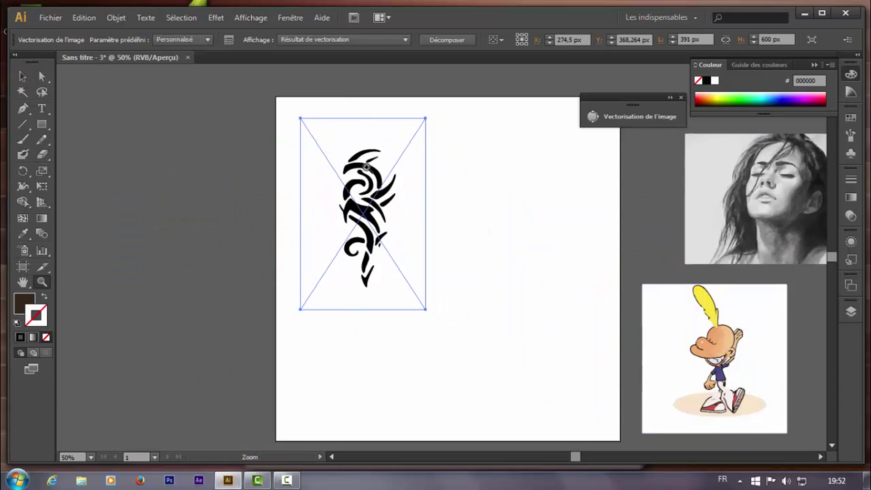
click(373, 194)
click(482, 341)
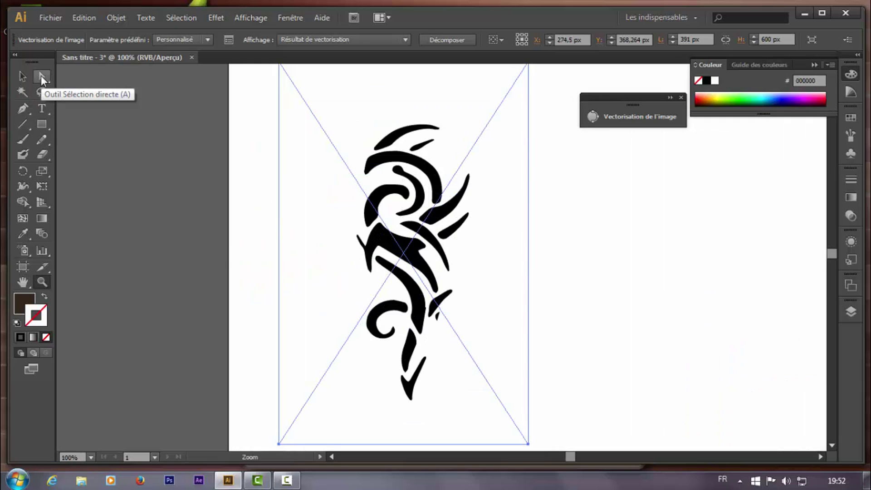
click(42, 78)
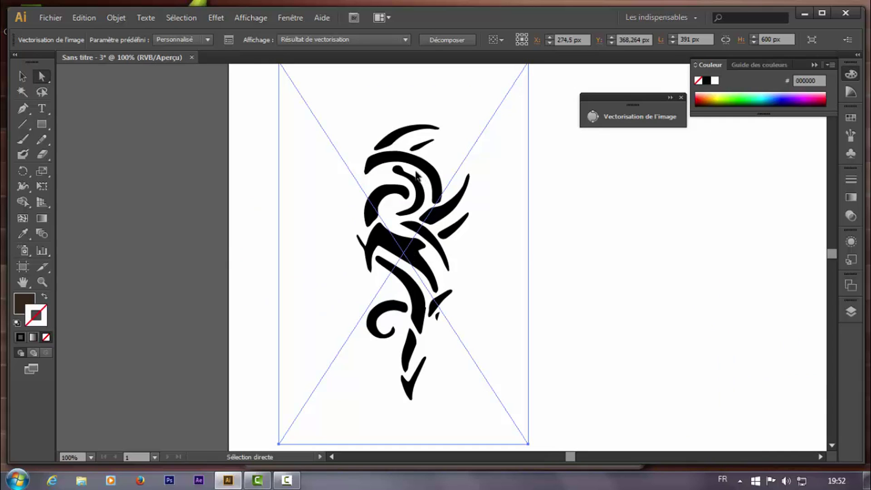
click(118, 18)
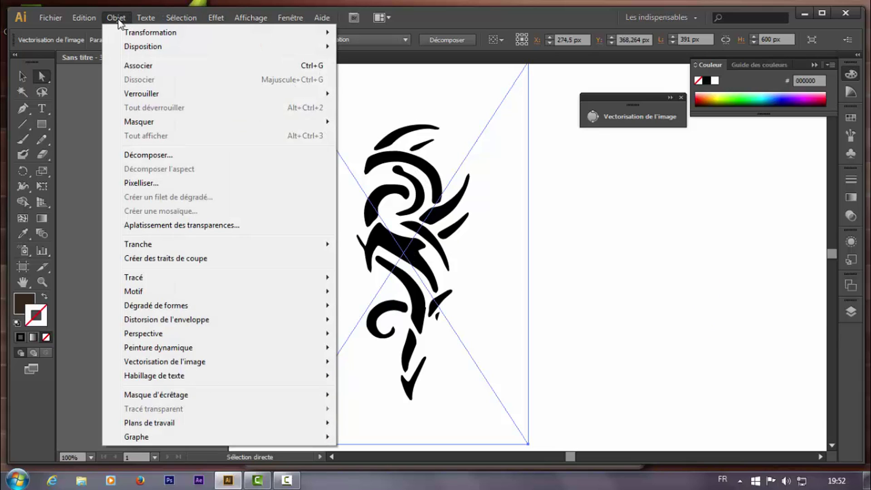
click(173, 155)
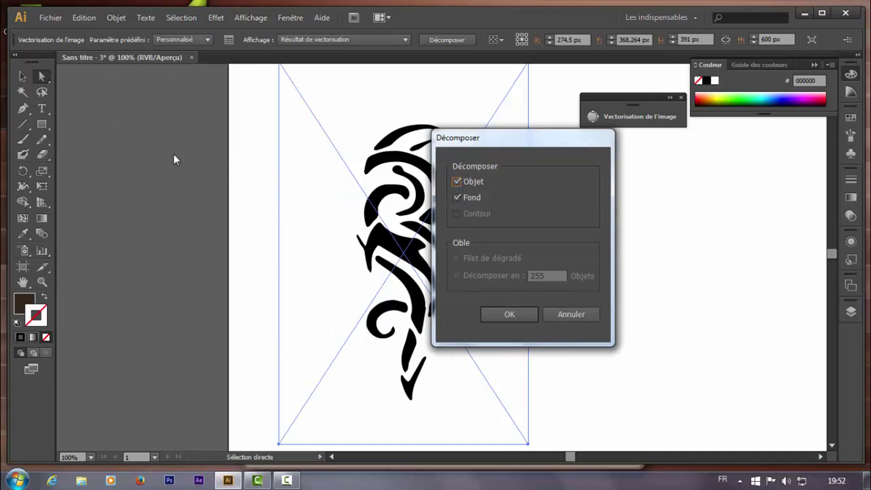
drag(497, 140, 617, 153)
click(628, 327)
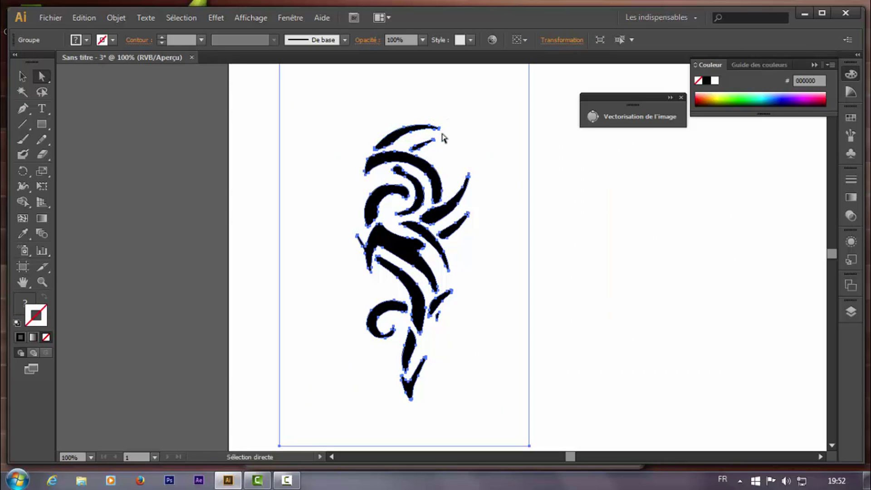
Step: Reshape the tribal's topmost stroke with Direct Selection, pulling its curve handles upward into two humps and slightly shifting its end point
click(48, 282)
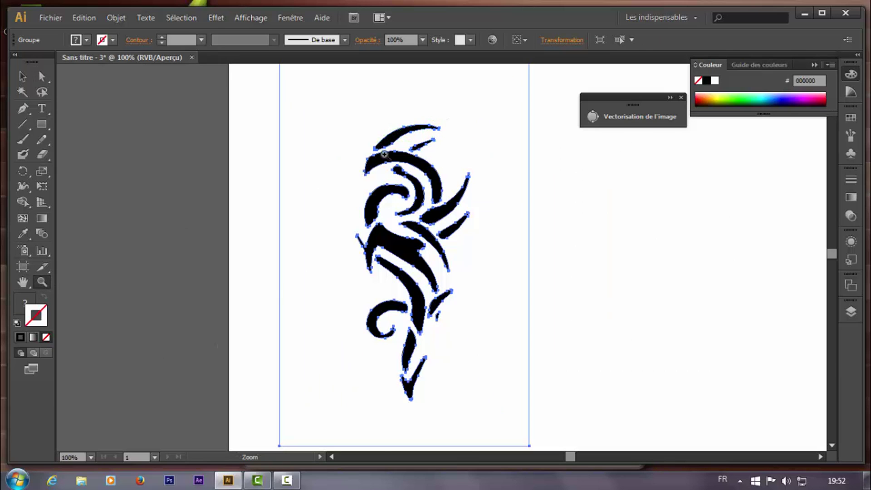
click(412, 142)
scroll(446, 279, down, 3)
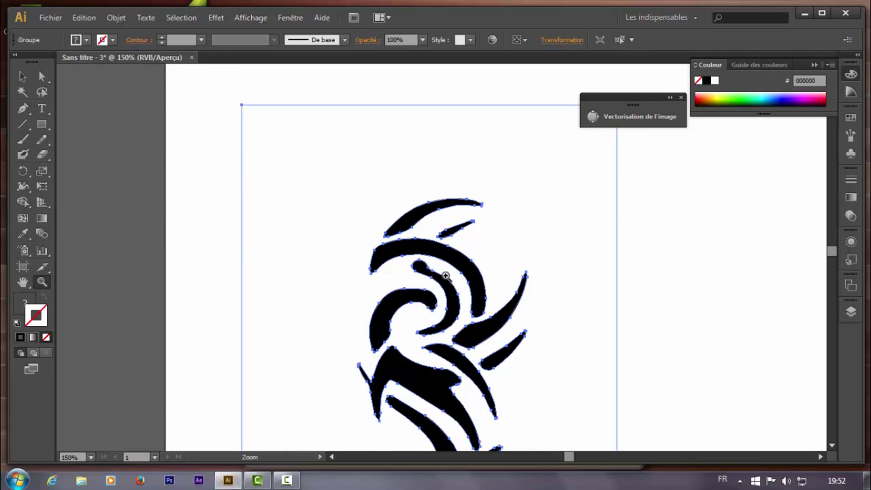
click(42, 78)
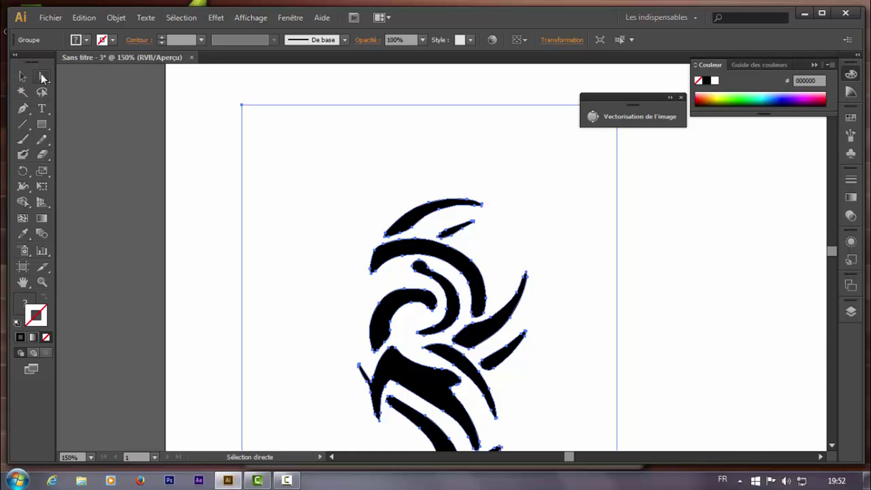
click(424, 208)
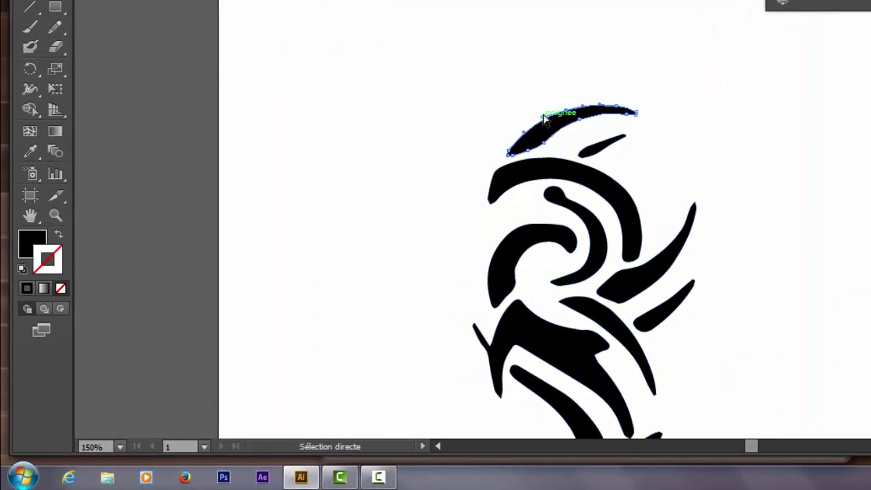
drag(551, 119, 516, 81)
mouse_move(587, 127)
mouse_down()
mouse_move(578, 123)
mouse_move(602, 111)
mouse_move(603, 56)
mouse_up()
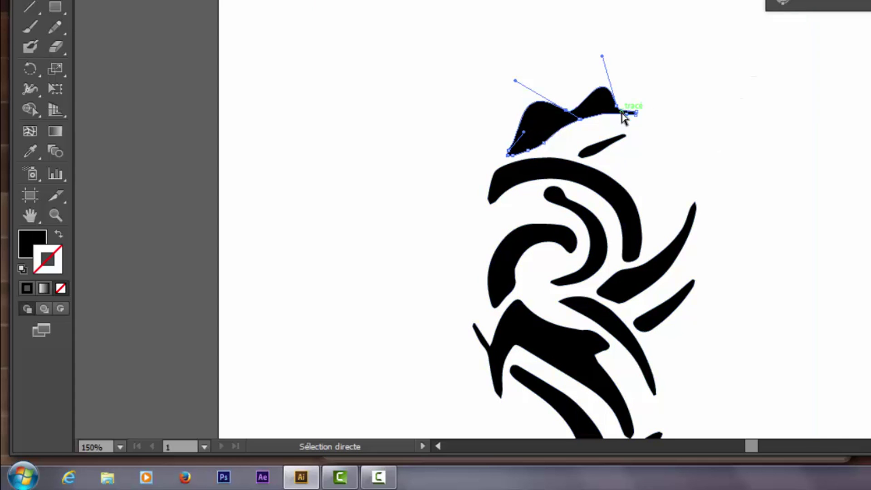
drag(636, 113, 639, 110)
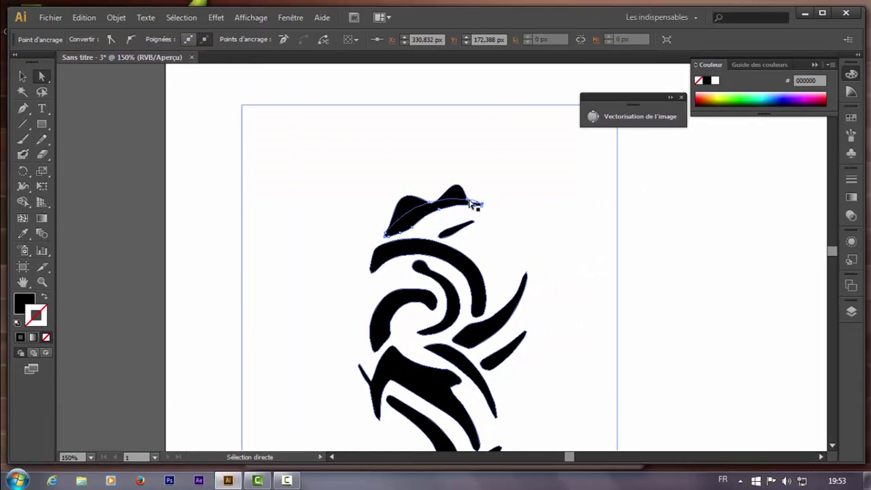
scroll(472, 205, down, 2)
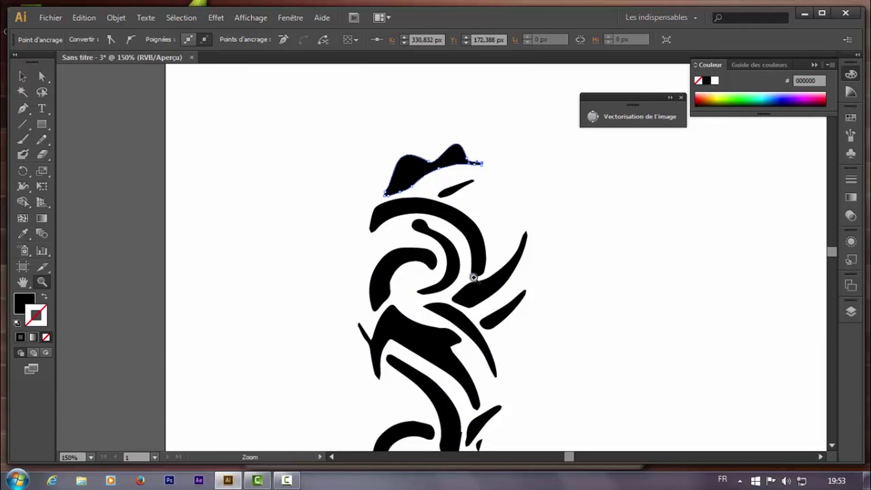
Step: Deselect the tribal's reshaped stroke and return to the Selection tool with the whole design in view
key(z)
alt+click(470, 277)
alt+click(454, 322)
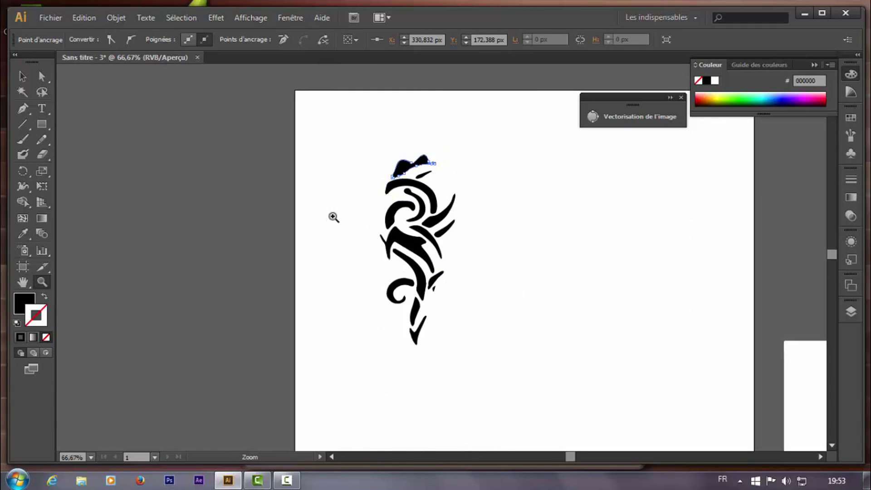
key(v)
click(209, 345)
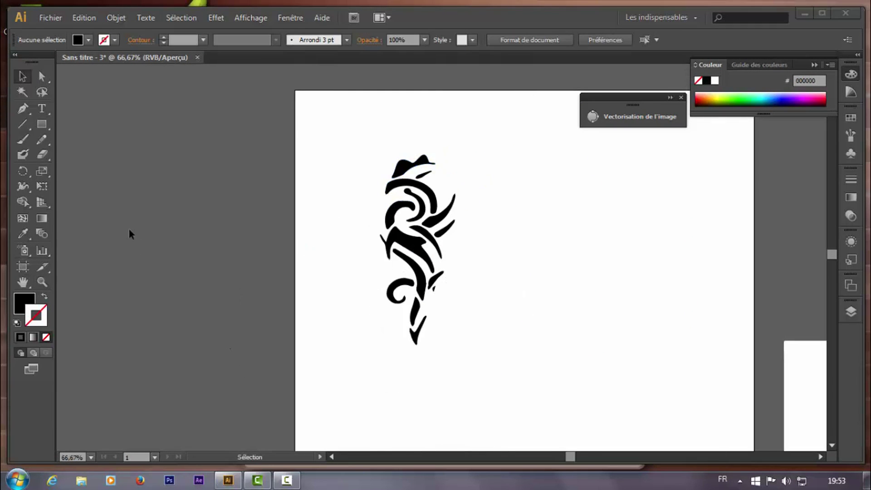
Step: Export the artwork to the Bureau folder in PNG format under the name tribal.png
click(49, 18)
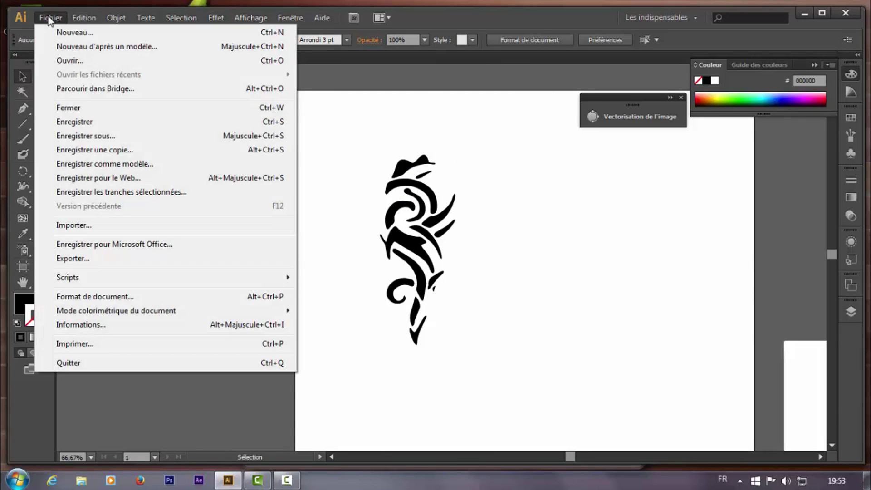
click(133, 260)
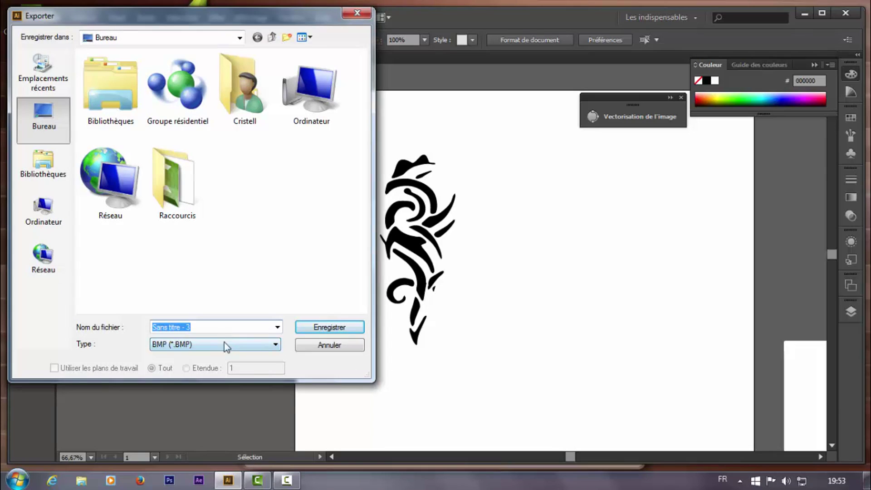
click(222, 346)
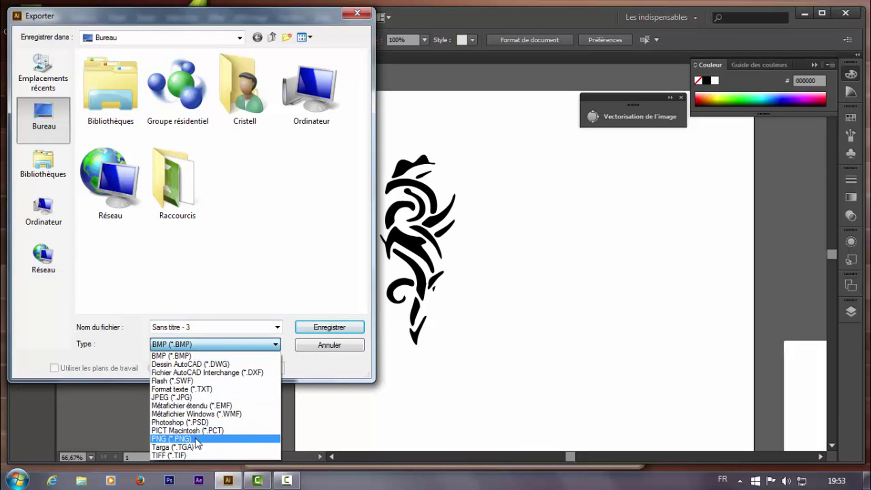
click(195, 439)
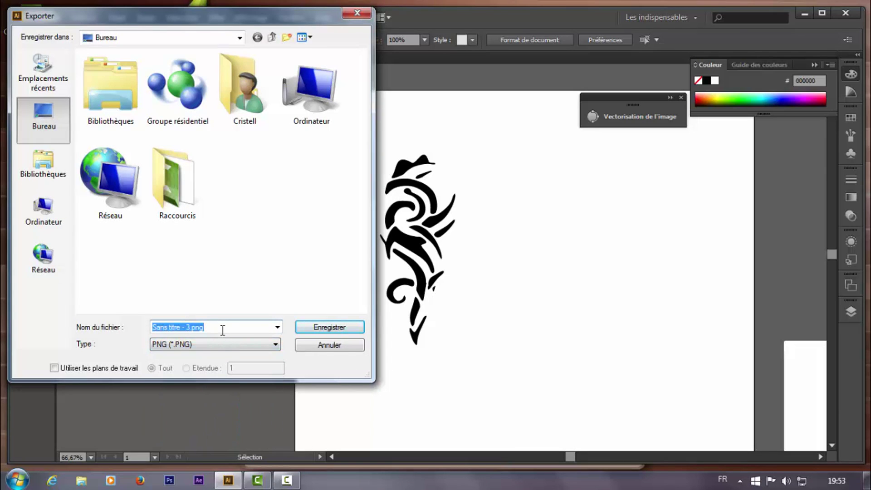
text(tribal)
click(339, 329)
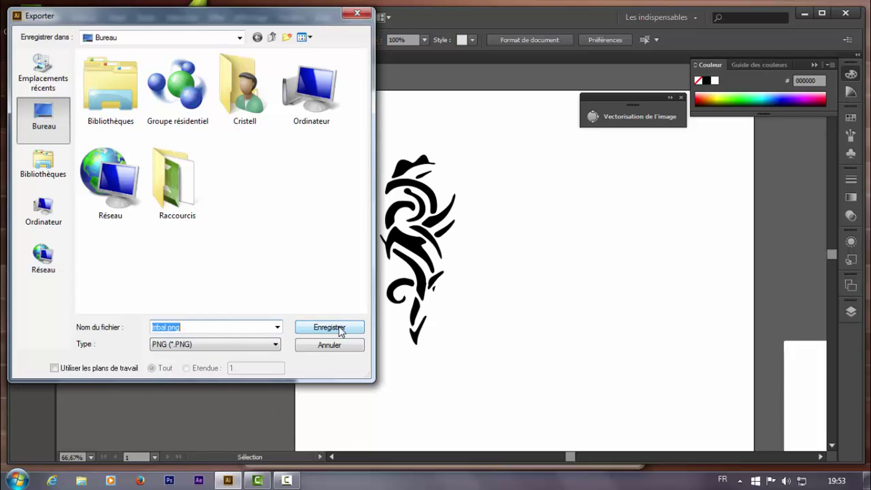
click(340, 329)
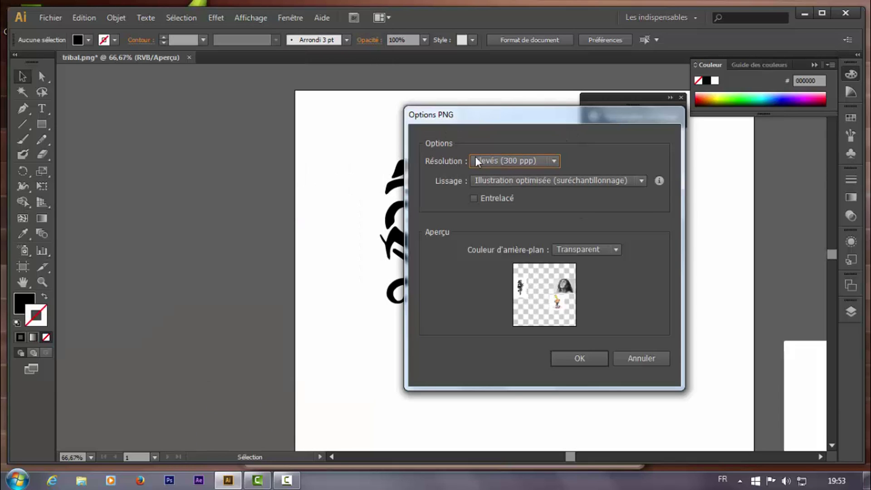
Step: Keep the PNG resolution at Elevés (300 ppp) with a transparent background and complete the export
click(555, 161)
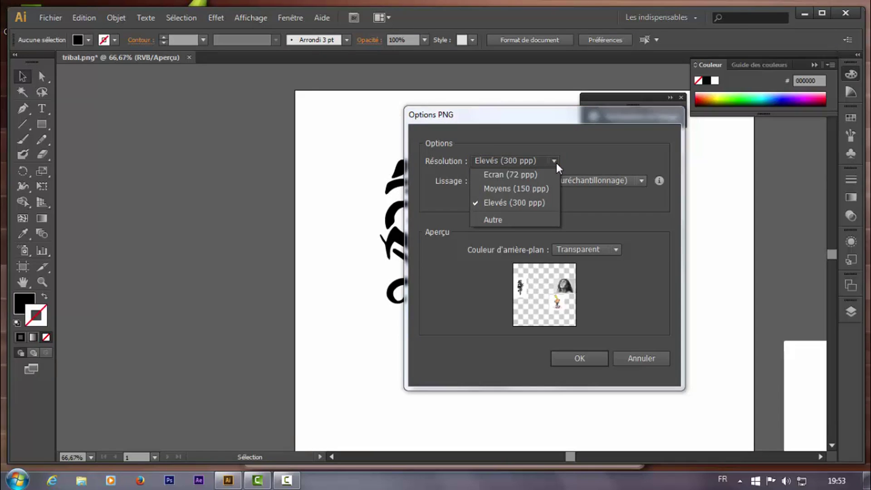
click(557, 162)
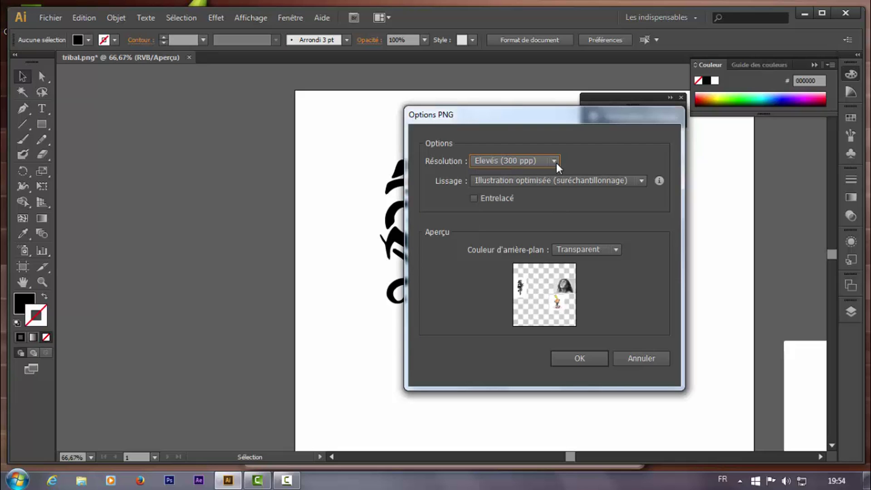
click(582, 358)
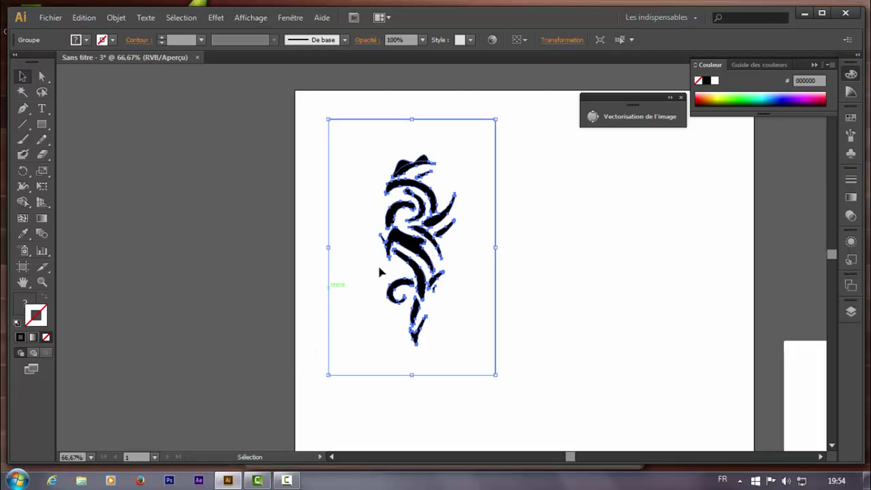
Step: Move the expanded tribal off the artboard's left side and place the original tribal.jpg near the artboard's upper-left corner
drag(406, 250, 183, 267)
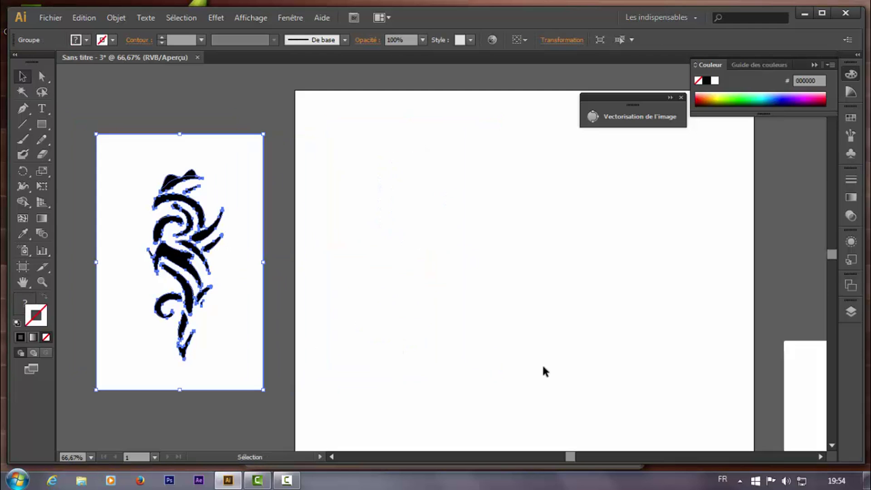
click(461, 373)
mouse_move(232, 485)
drag(232, 484, 423, 338)
drag(426, 286, 410, 181)
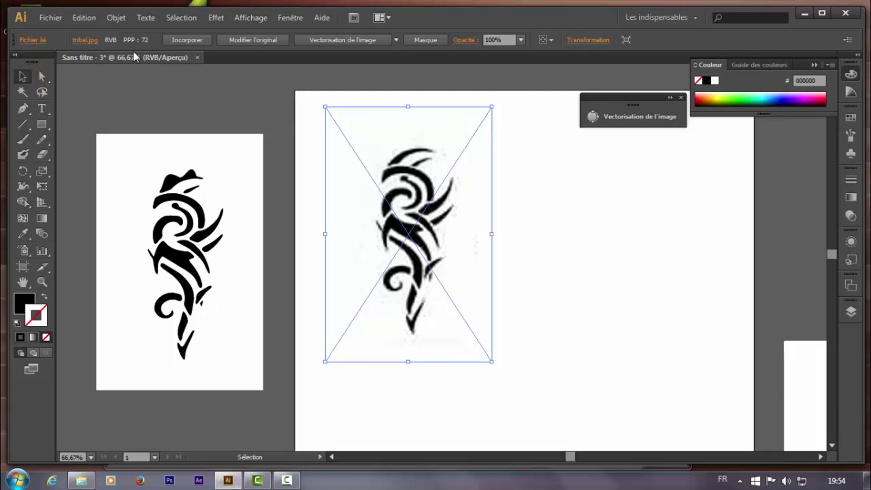
Step: Trace and expand the placed tribal.jpg in one operation with Créer et décomposer
click(115, 19)
mouse_move(176, 364)
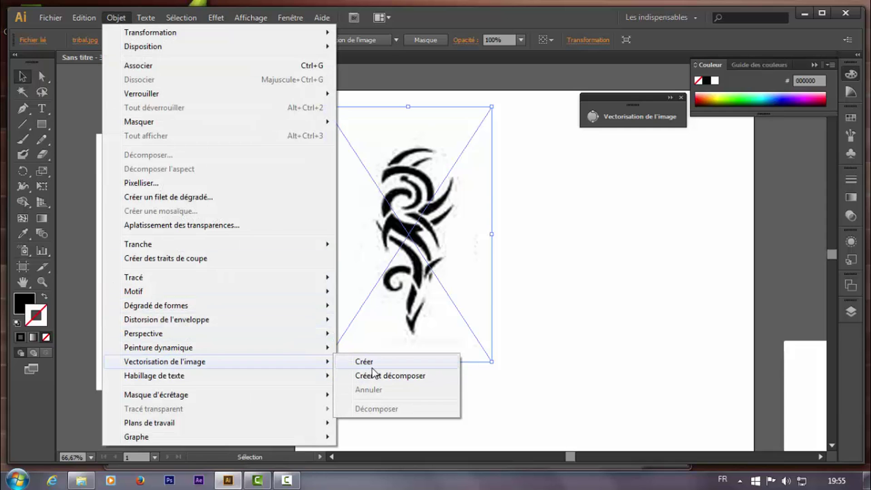
click(372, 377)
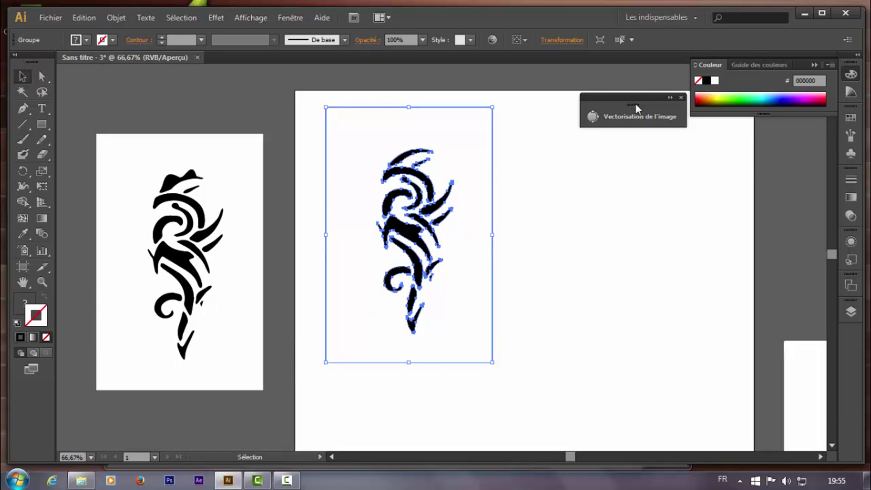
Step: Show the full Vectorisation de l'image settings and place them beside the newly expanded tribal
drag(638, 109, 729, 168)
click(741, 143)
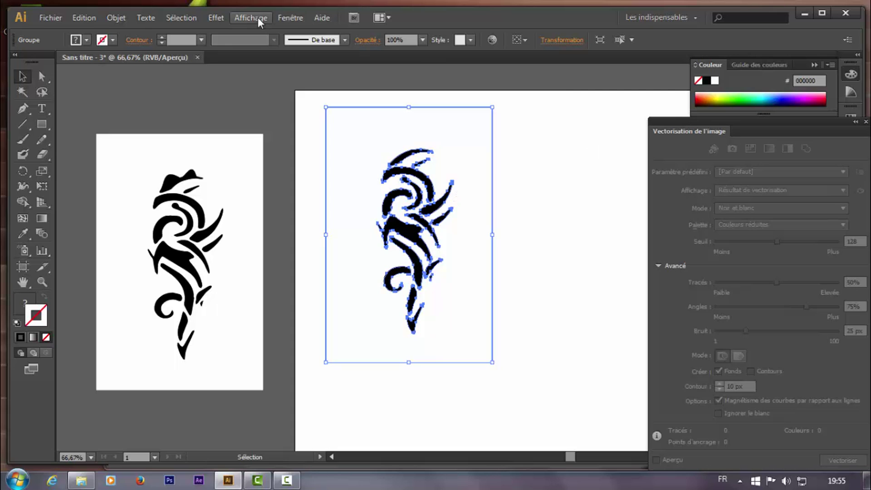
click(290, 18)
drag(701, 140, 579, 111)
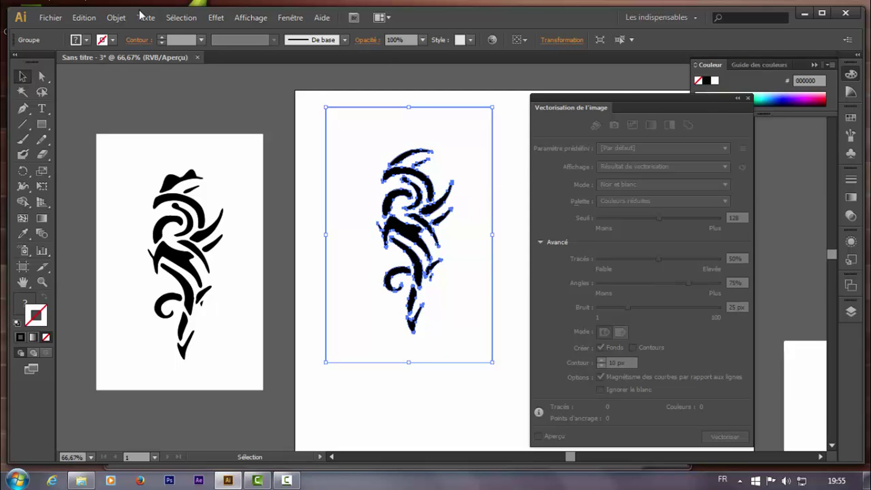
click(117, 17)
mouse_move(196, 336)
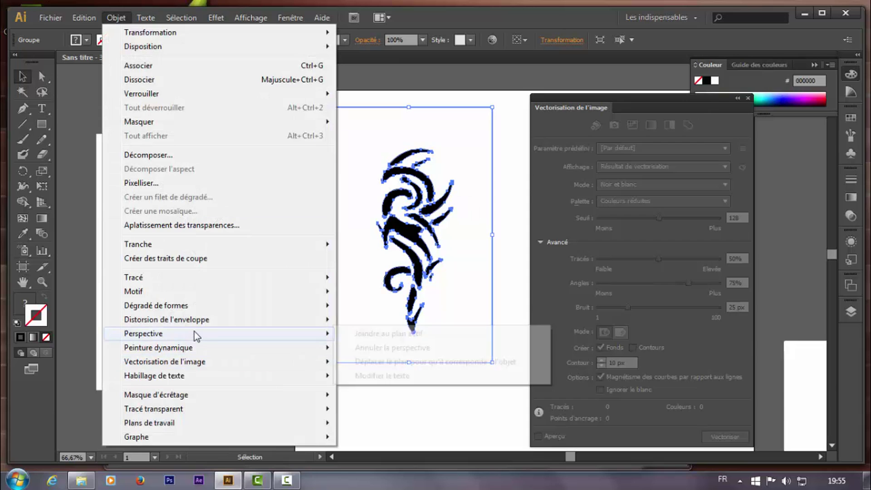
mouse_move(327, 362)
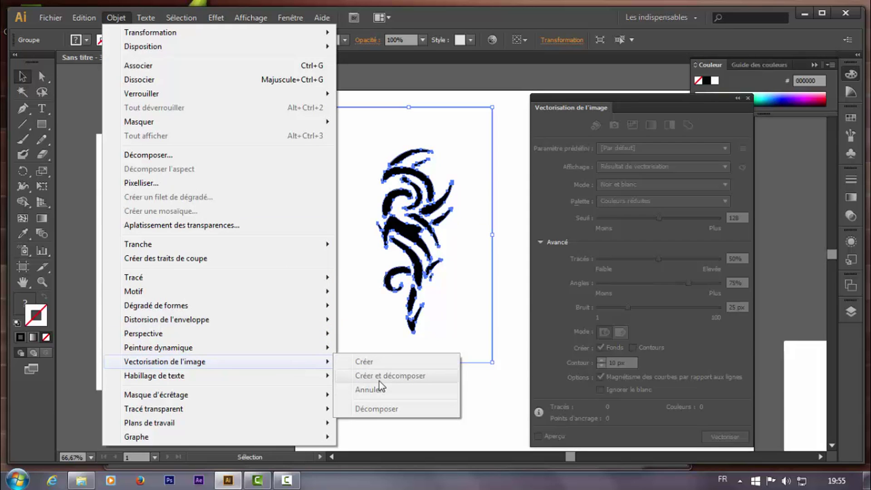
click(379, 375)
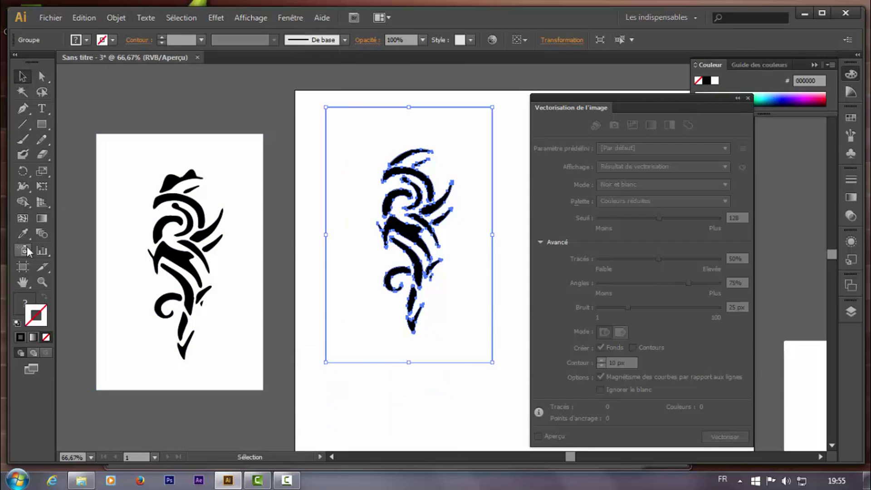